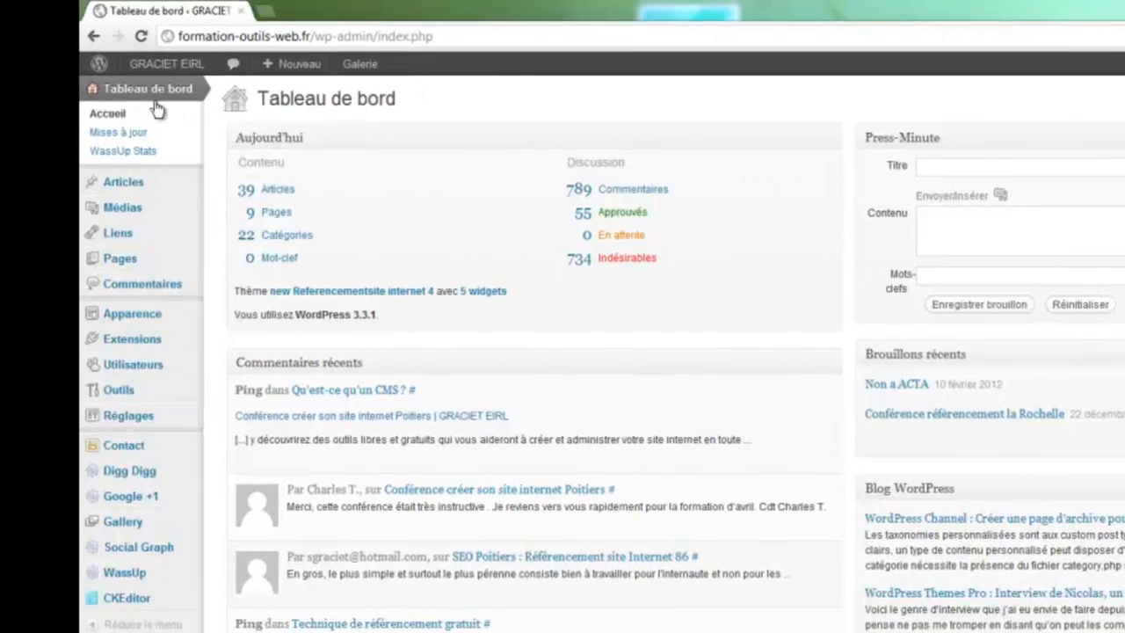
Create a new page and title it "Pour l'exemple".
mouse_move(145, 217)
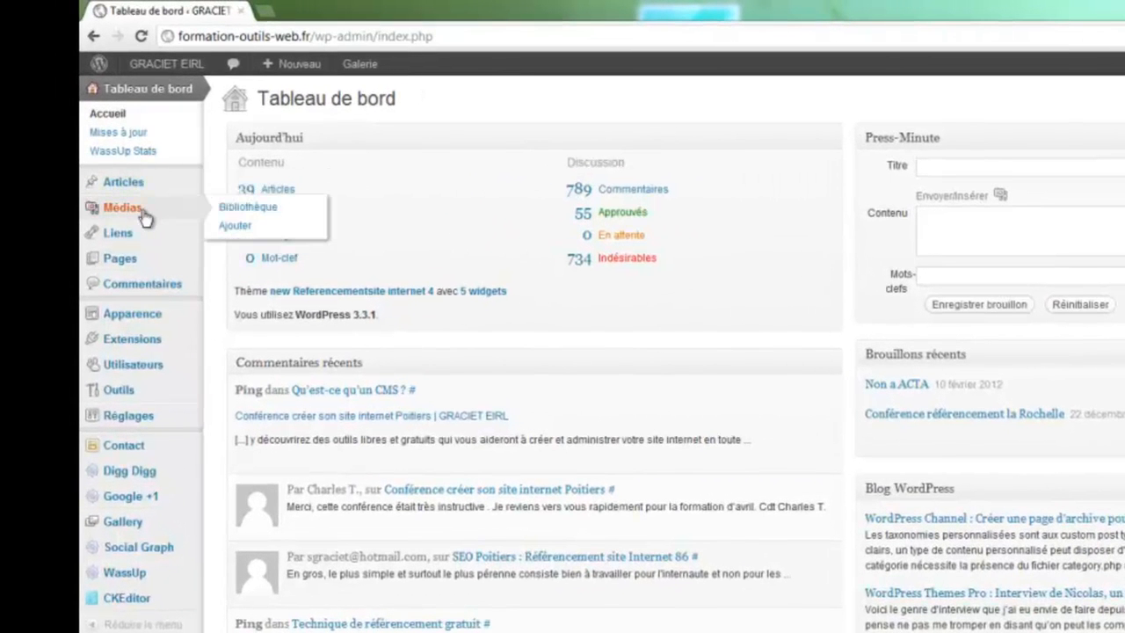
mouse_move(145, 195)
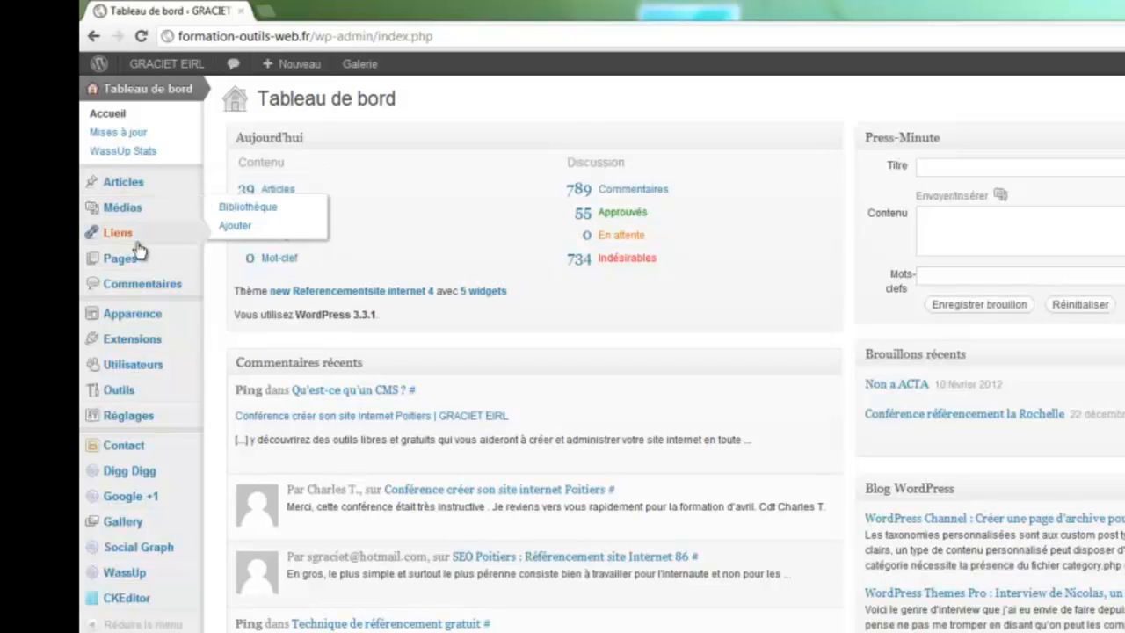
mouse_move(139, 256)
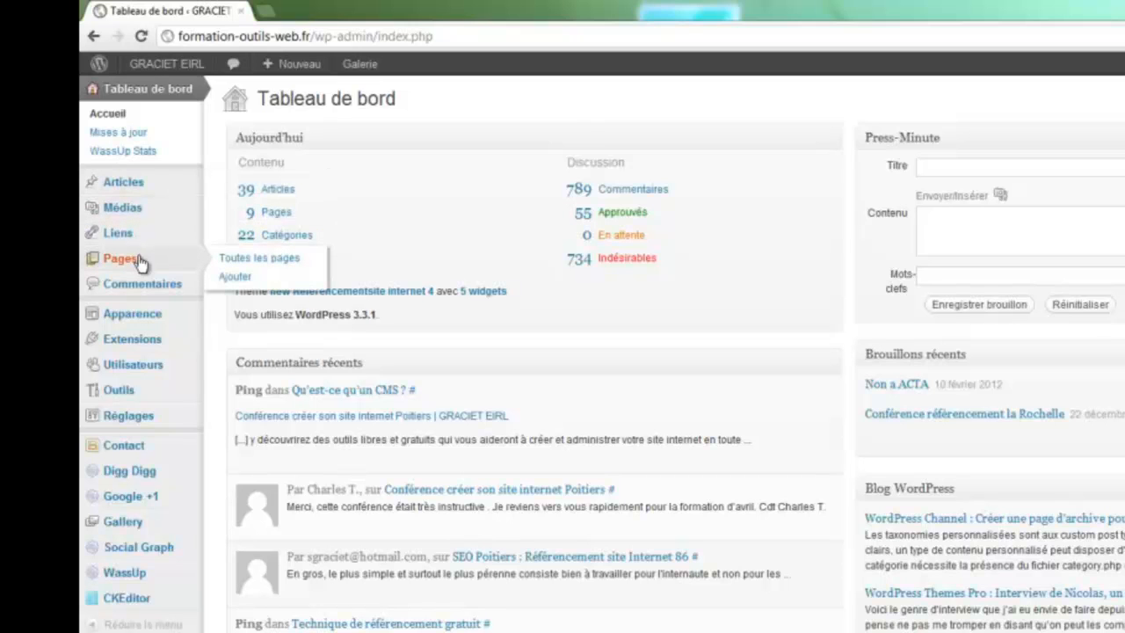
left_click(261, 278)
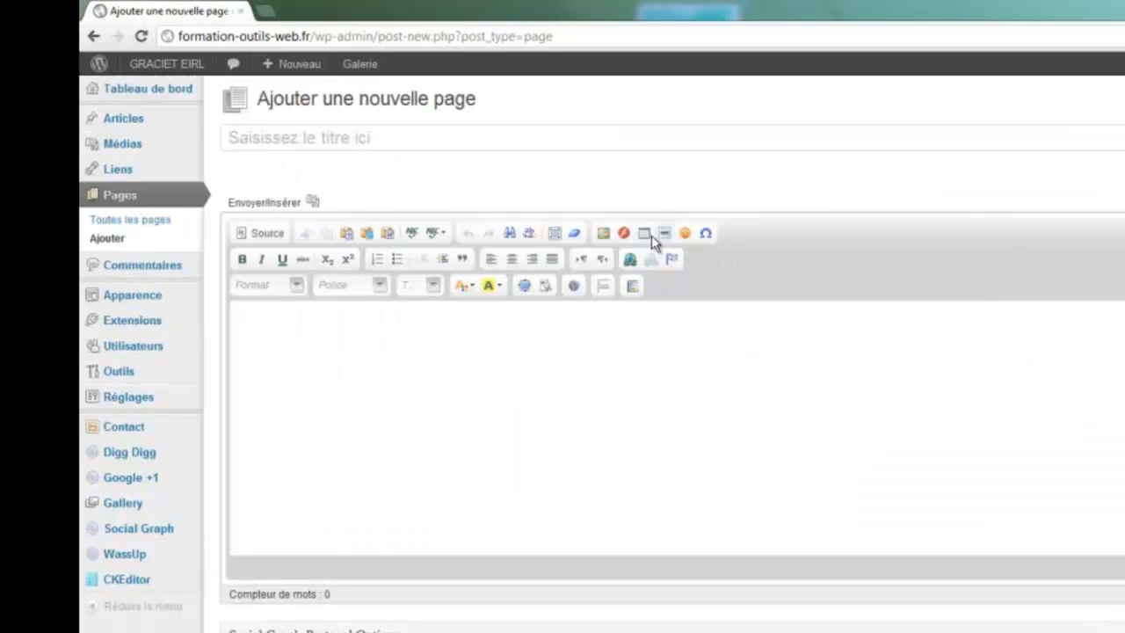
left_click(261, 138)
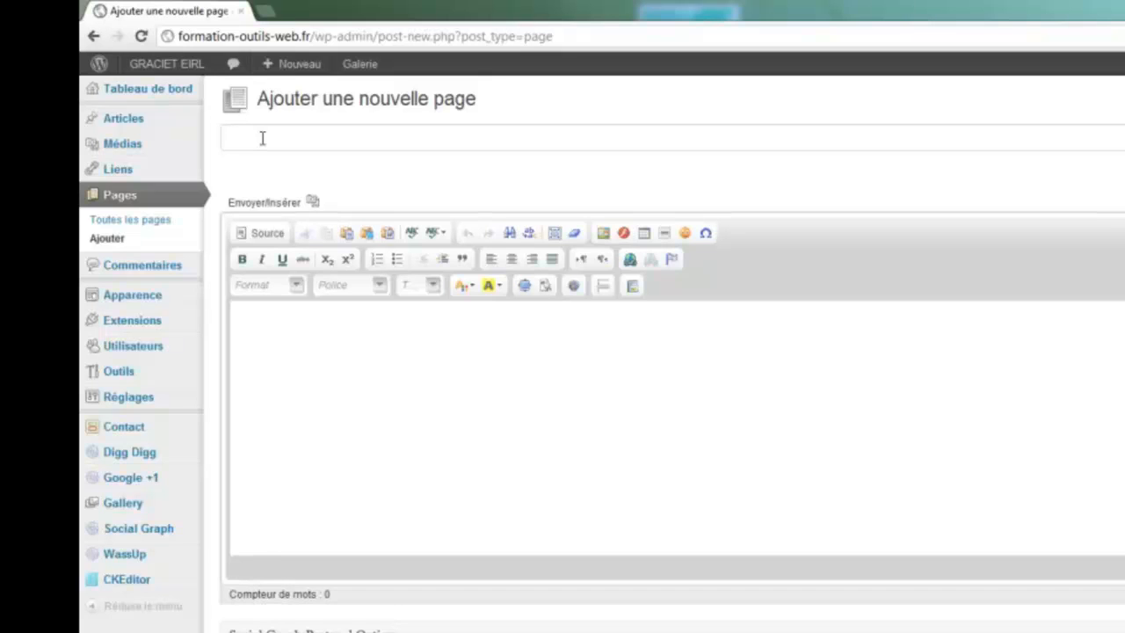
type("Pour l'exemple")
Enter "Bonjour et bienvenue" in the page body and format the line as Titre 1.
left_click(386, 323)
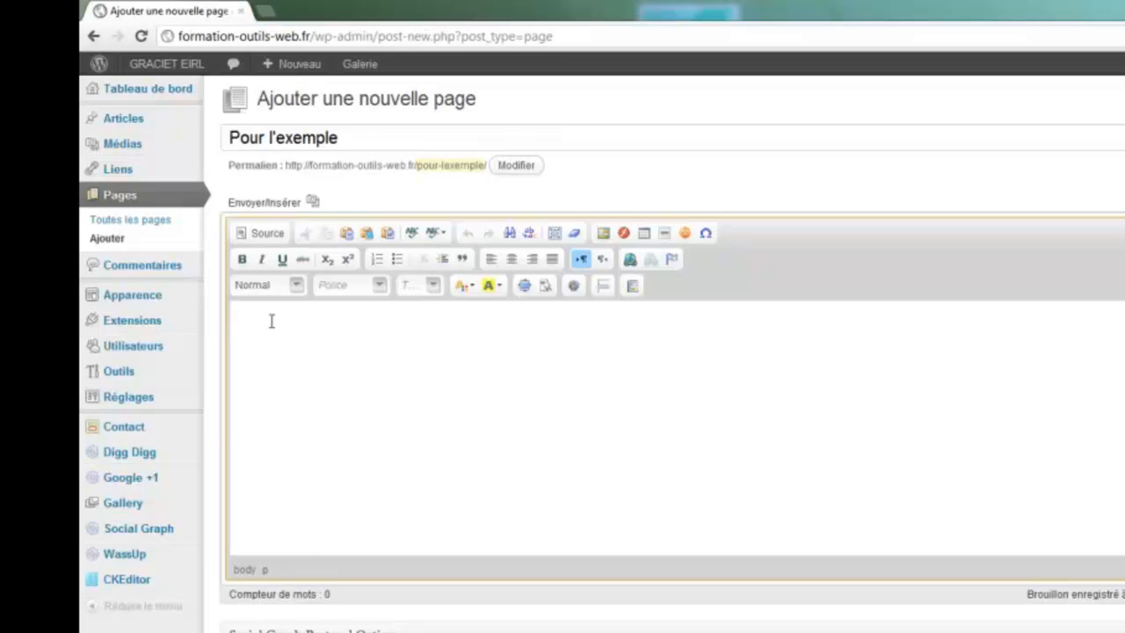
type("Bonjour et bienvenu")
left_click_drag(336, 318, 232, 320)
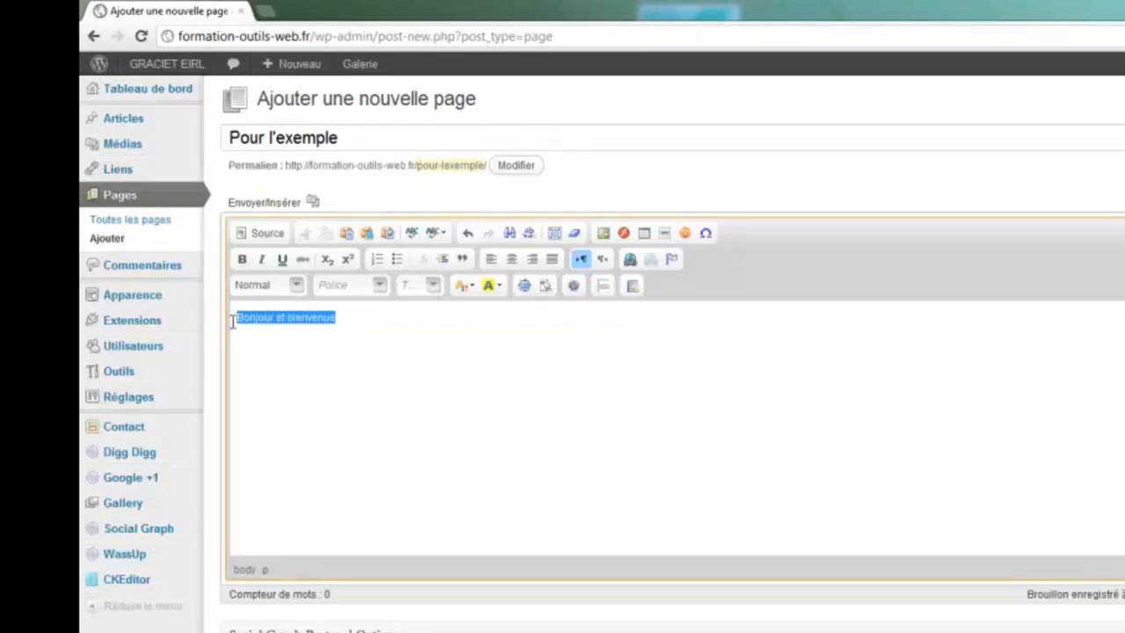
left_click(345, 317)
left_click_drag(345, 317, 226, 316)
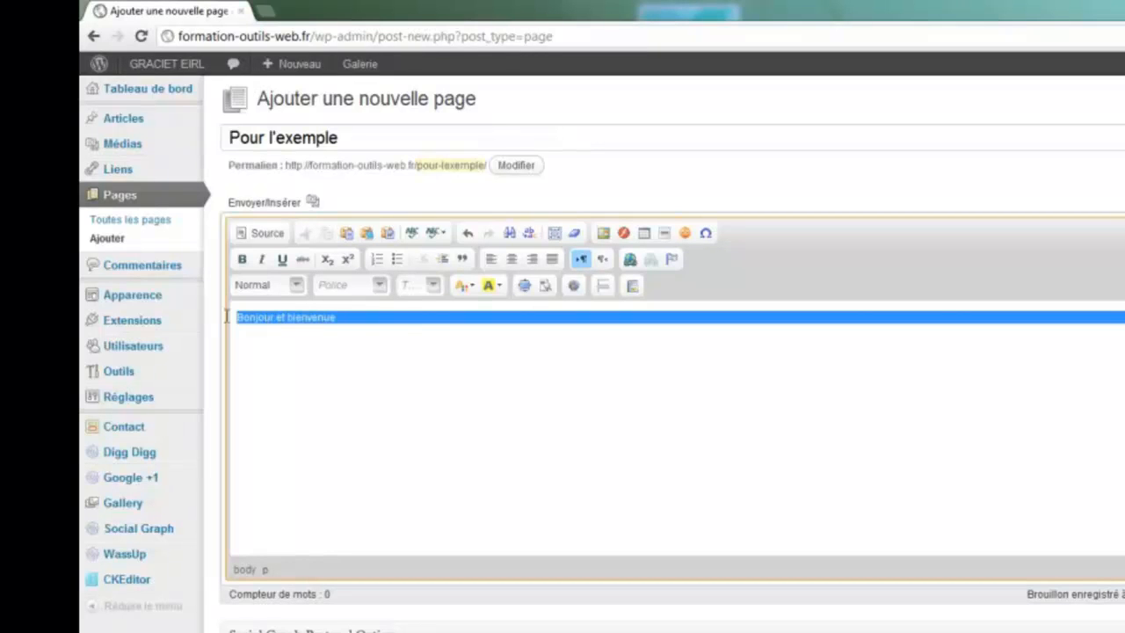
left_click(264, 284)
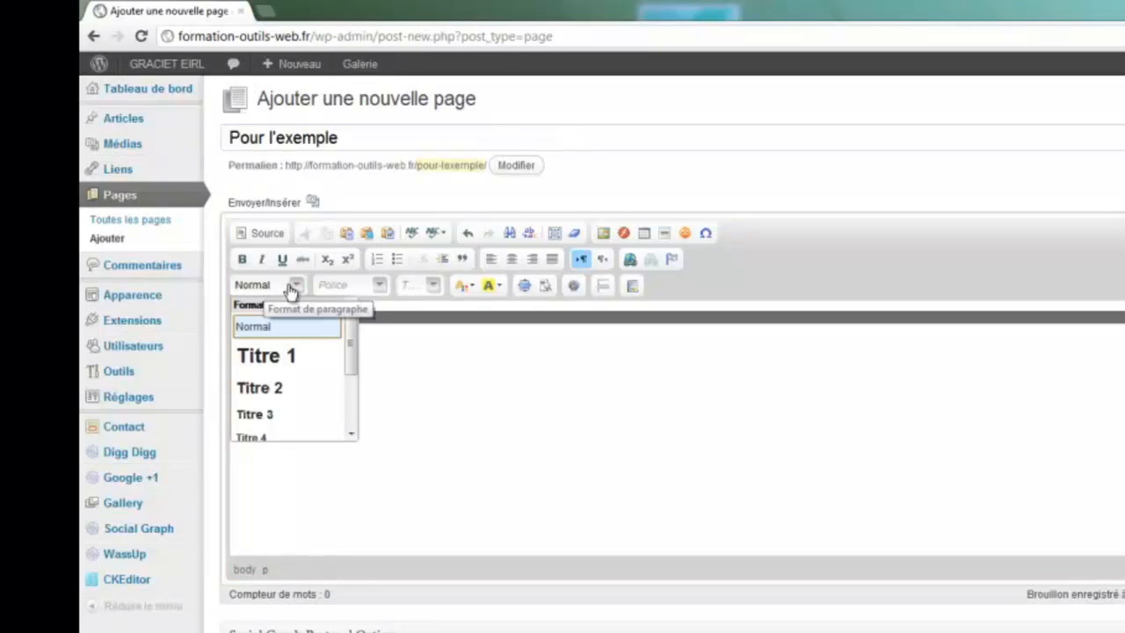
left_click(287, 355)
left_click(430, 388)
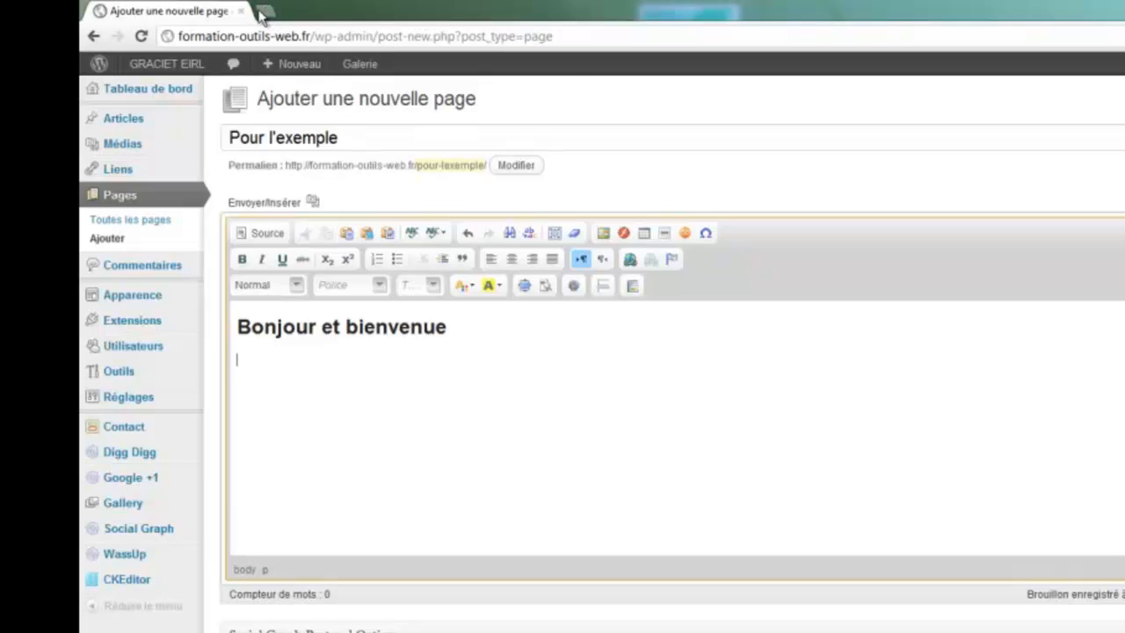
Search Google for "titre de page" in a new browser tab and examine the page titles in the results.
left_click(264, 12)
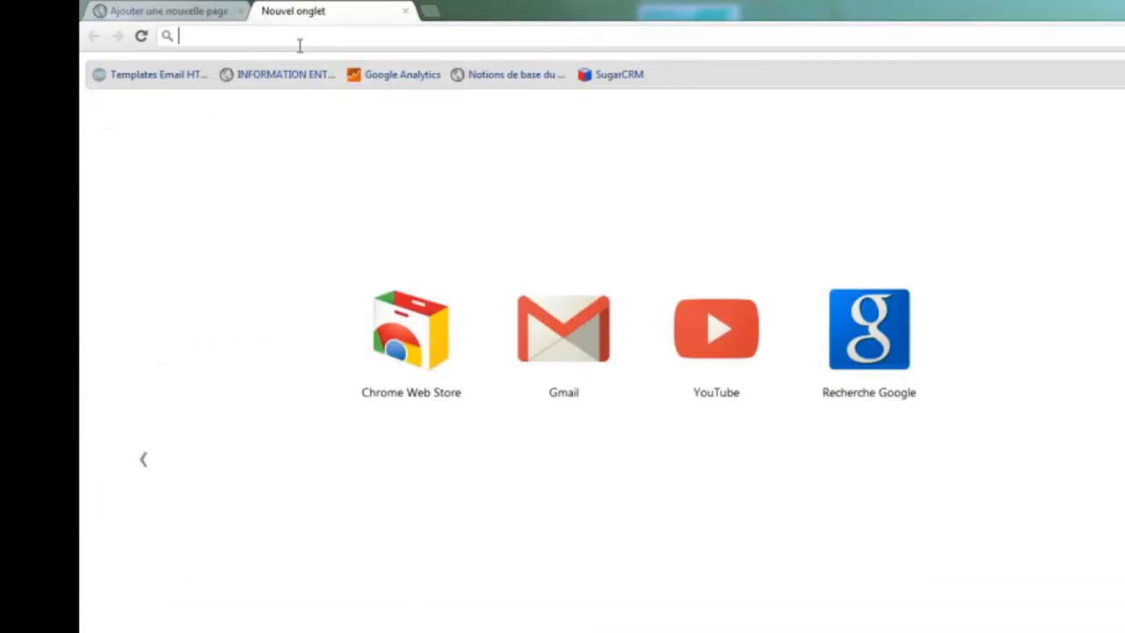
type("titre de page")
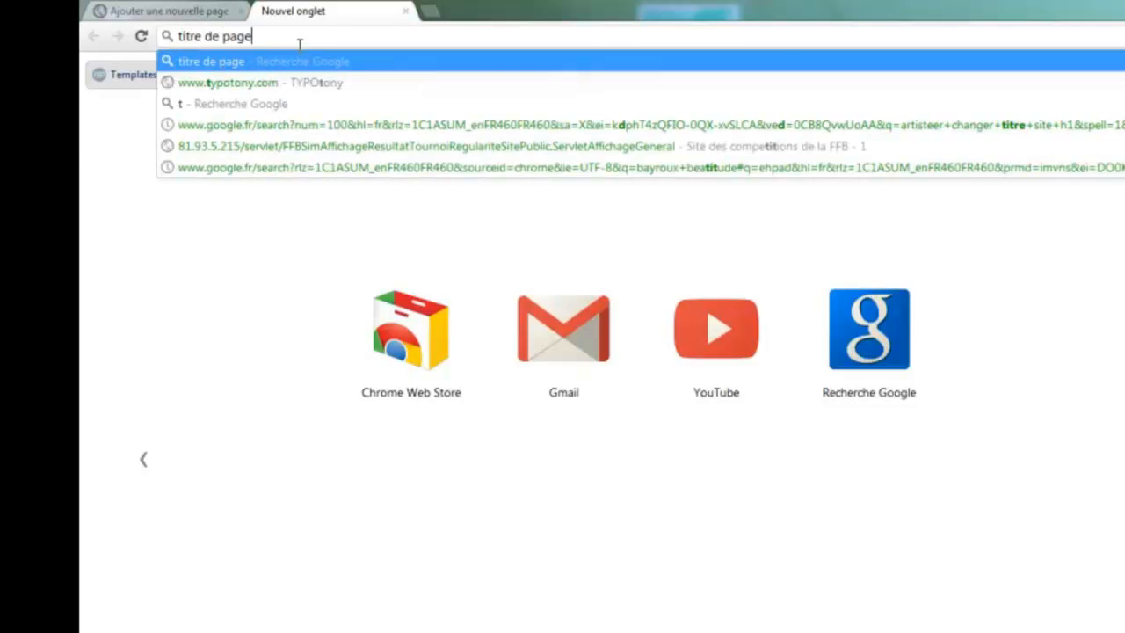
key("Return")
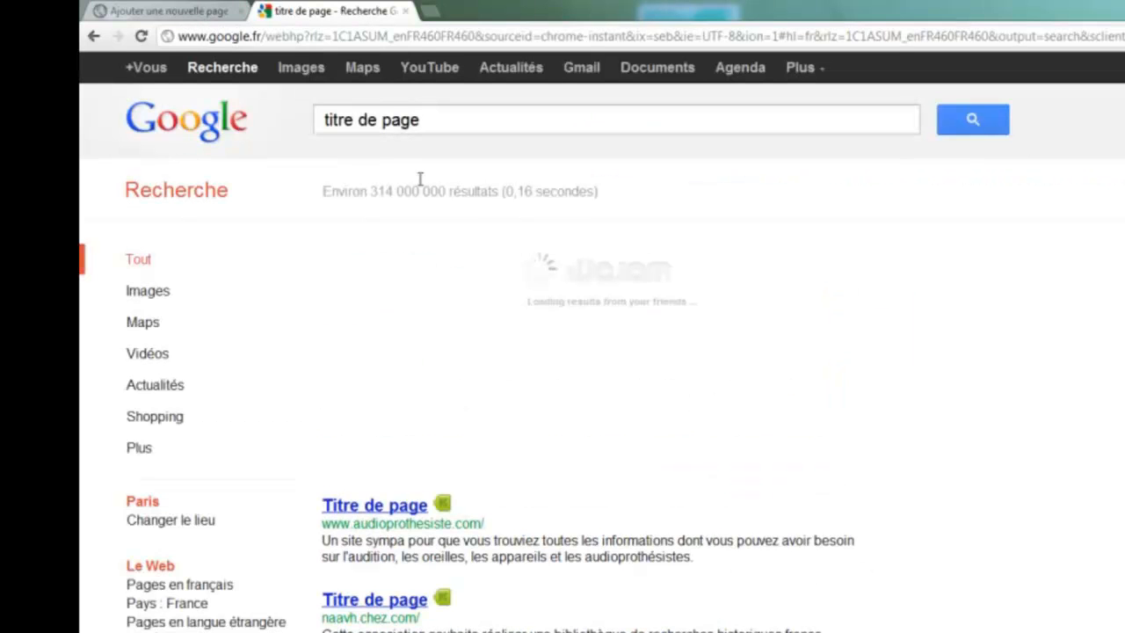
scroll(404, 501, "down", 2)
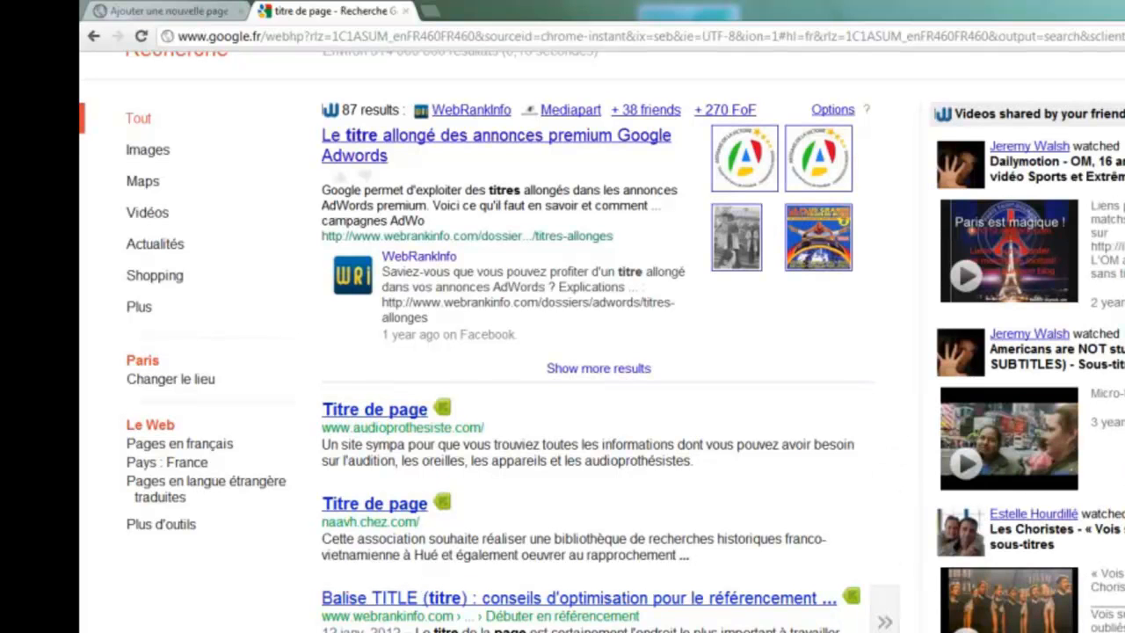
Return to the page editor and add an introductory paragraph below the heading, starting with "Nous sommes heureux de vous accueillir".
left_click(154, 14)
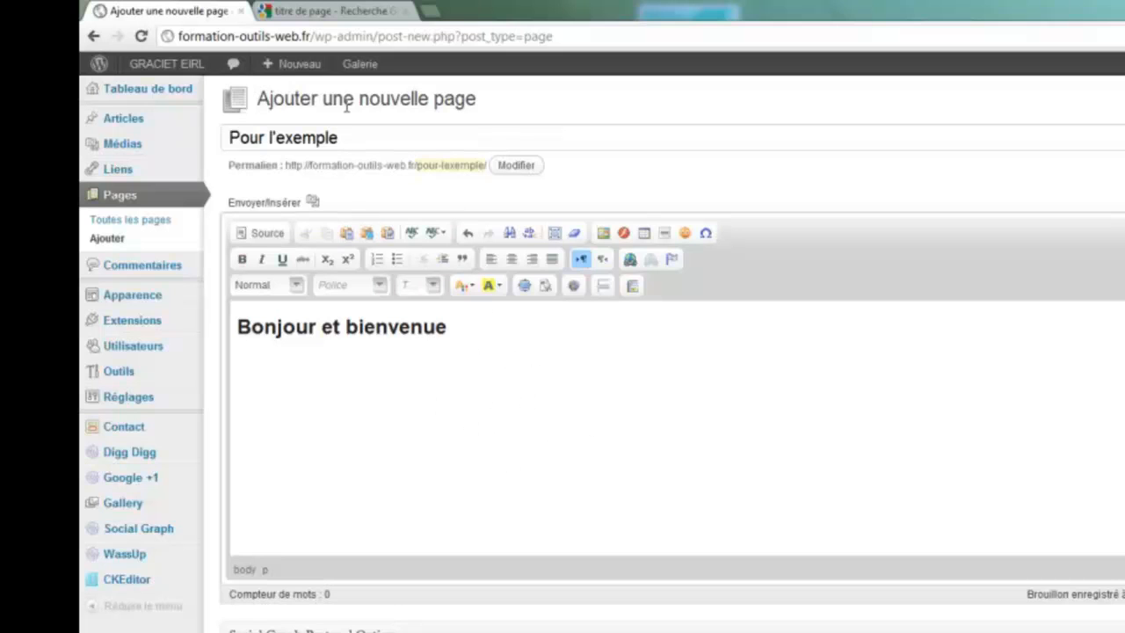
left_click(454, 326)
key("Return")
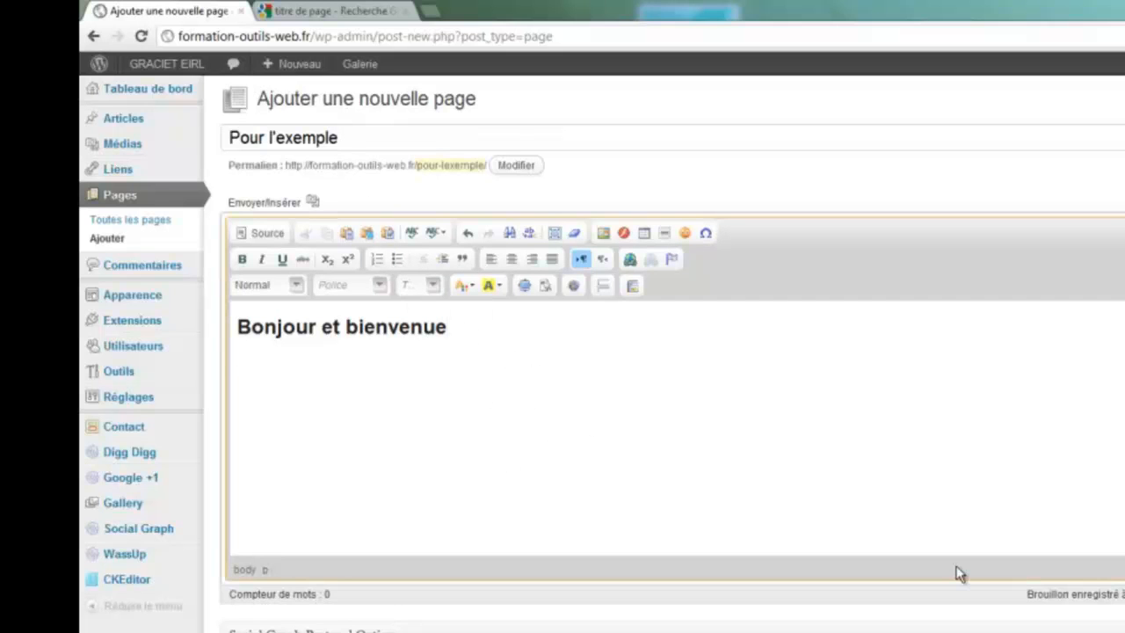
type("Nous sommes heureux de vous accue")
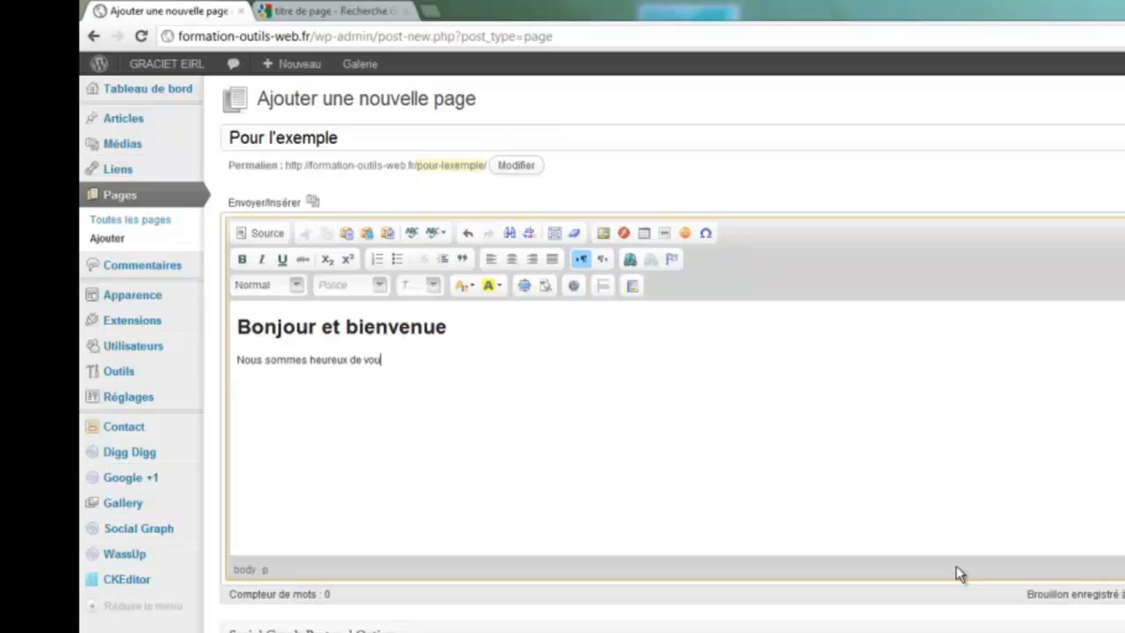
type("il")
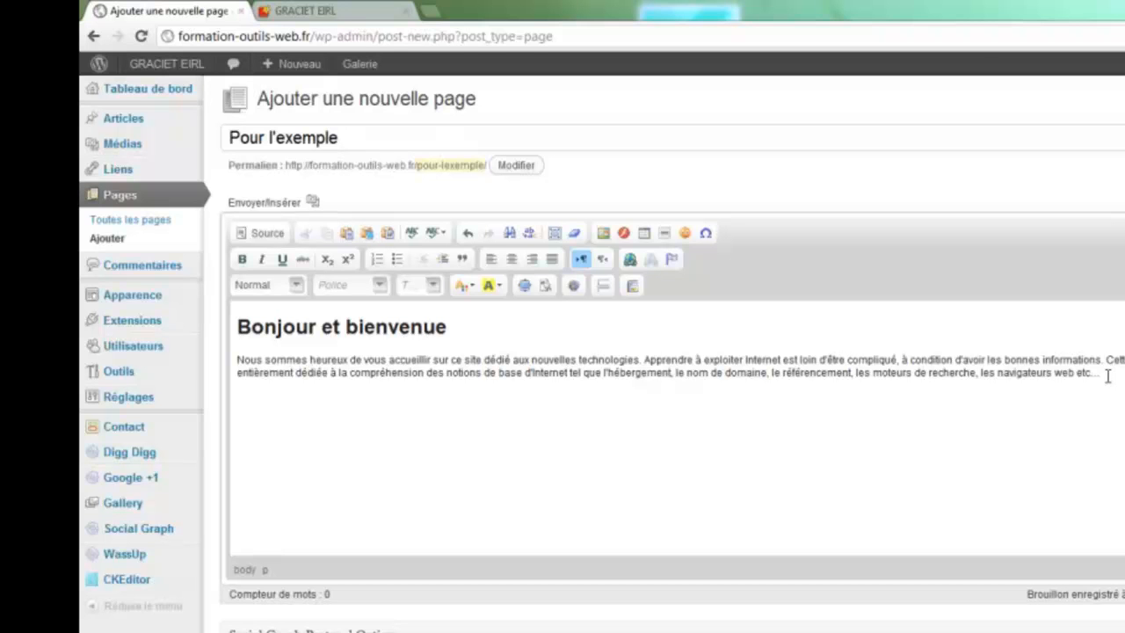
Start adding a media file at the end of the paragraph and copy the Charte folder's path from the file picker.
left_click(1108, 375)
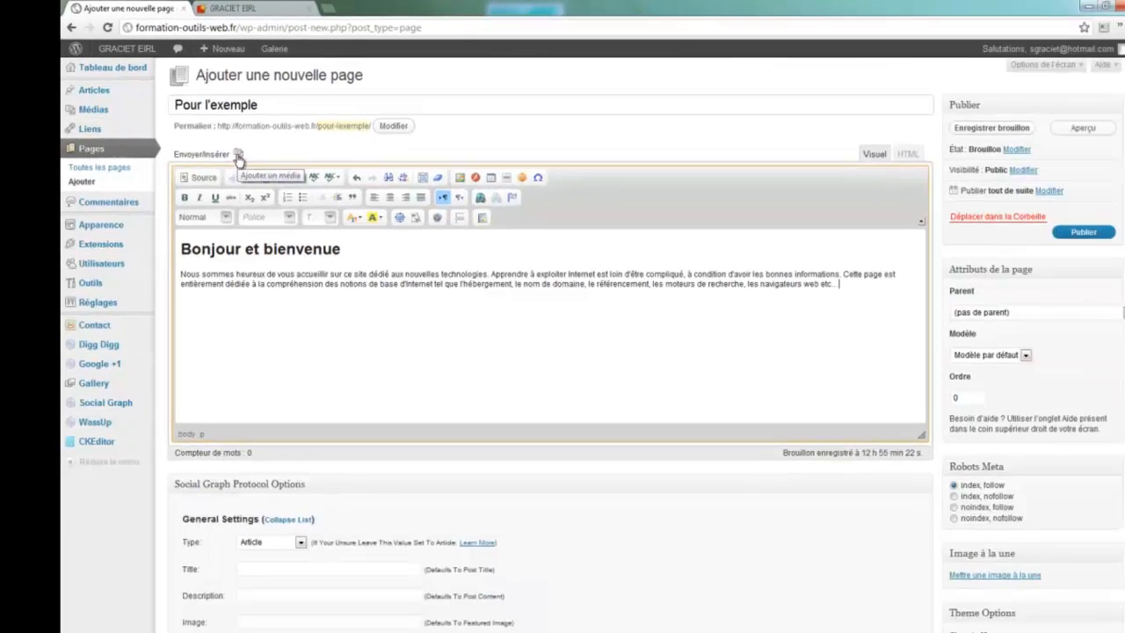
left_click(301, 197)
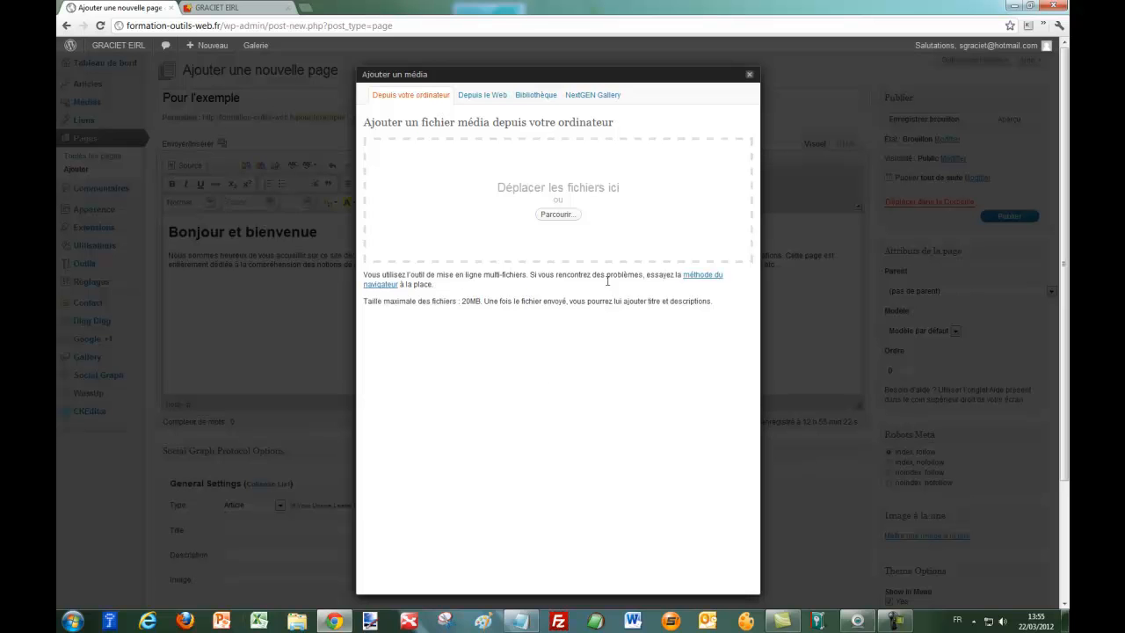
left_click(560, 214)
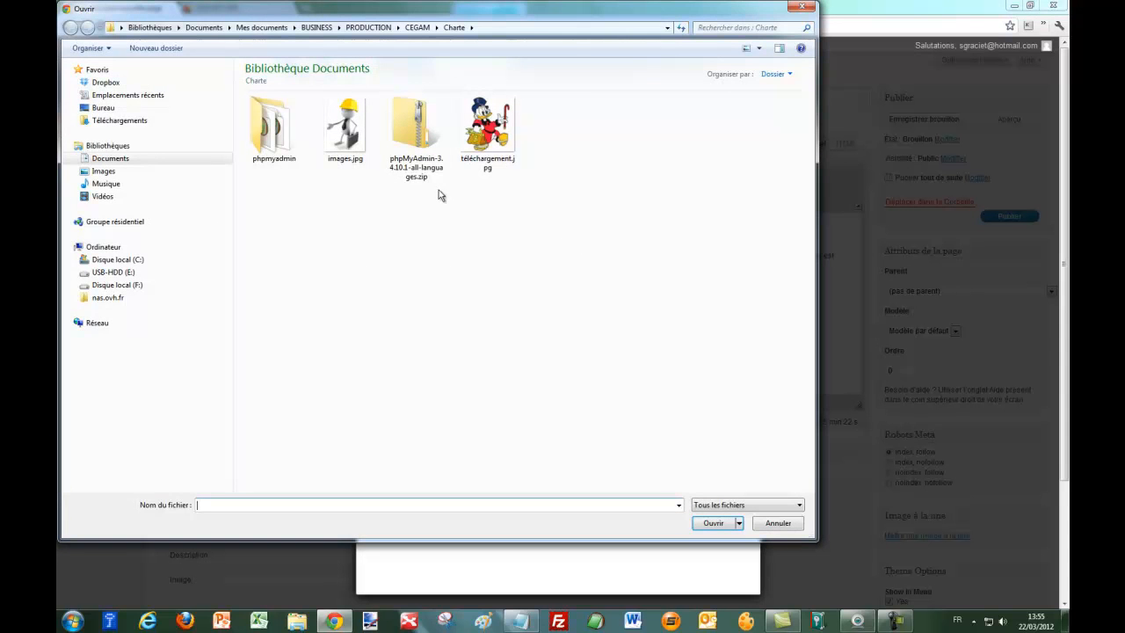
left_click(508, 28)
key("ctrl+c")
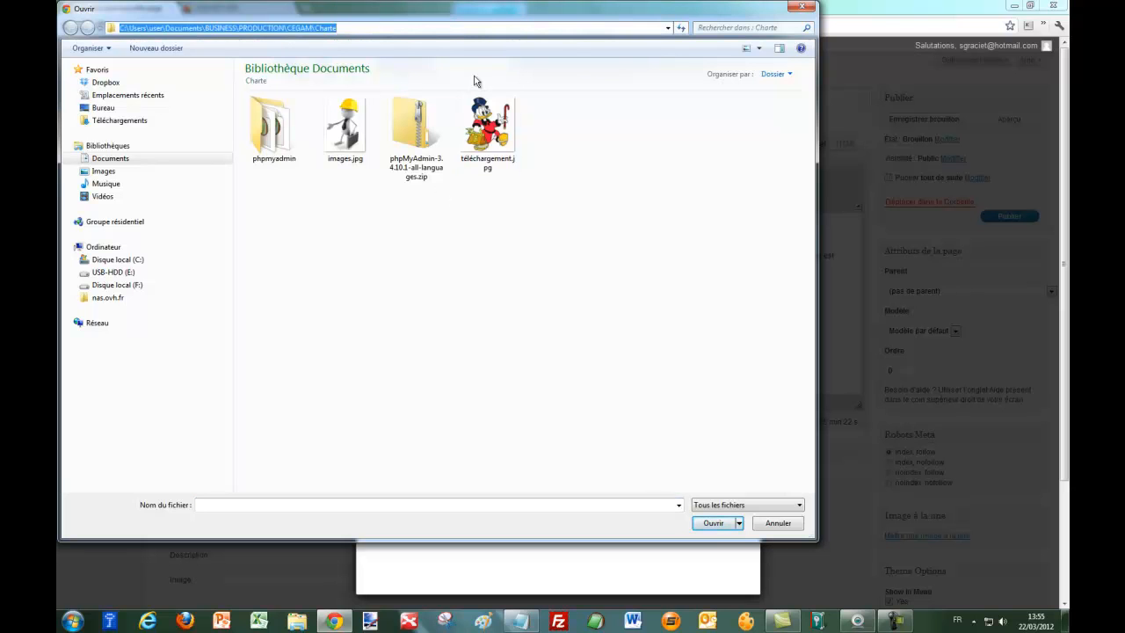
left_click(810, 8)
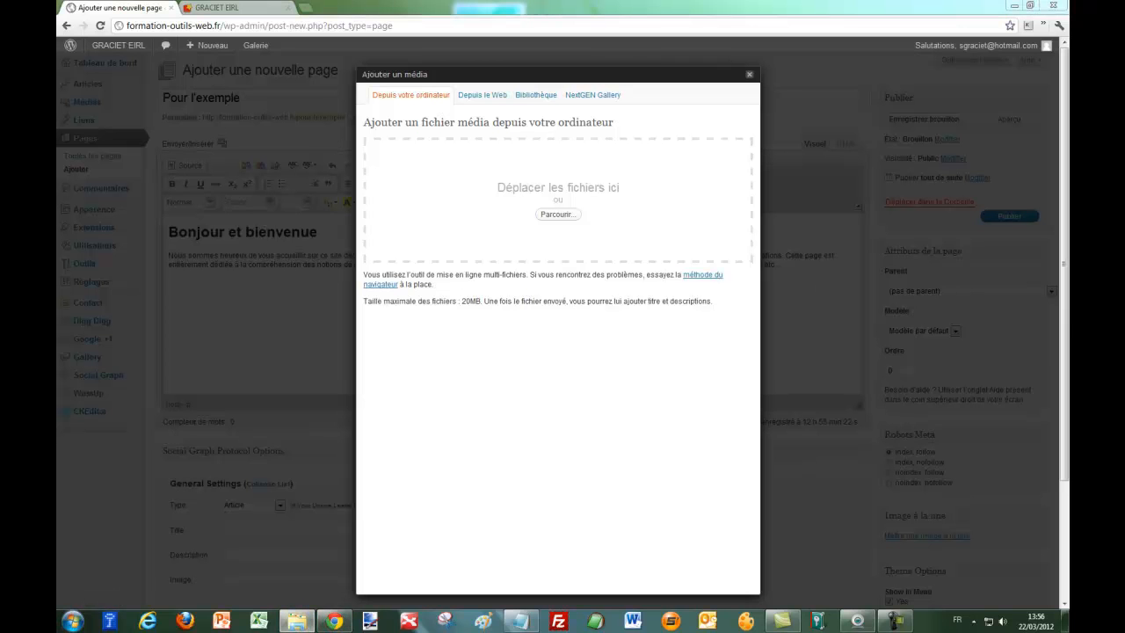
Go to the copied Charte folder path in Windows Explorer and upload images.jpg to the page's media.
left_click_drag(1068, 66, 903, 175)
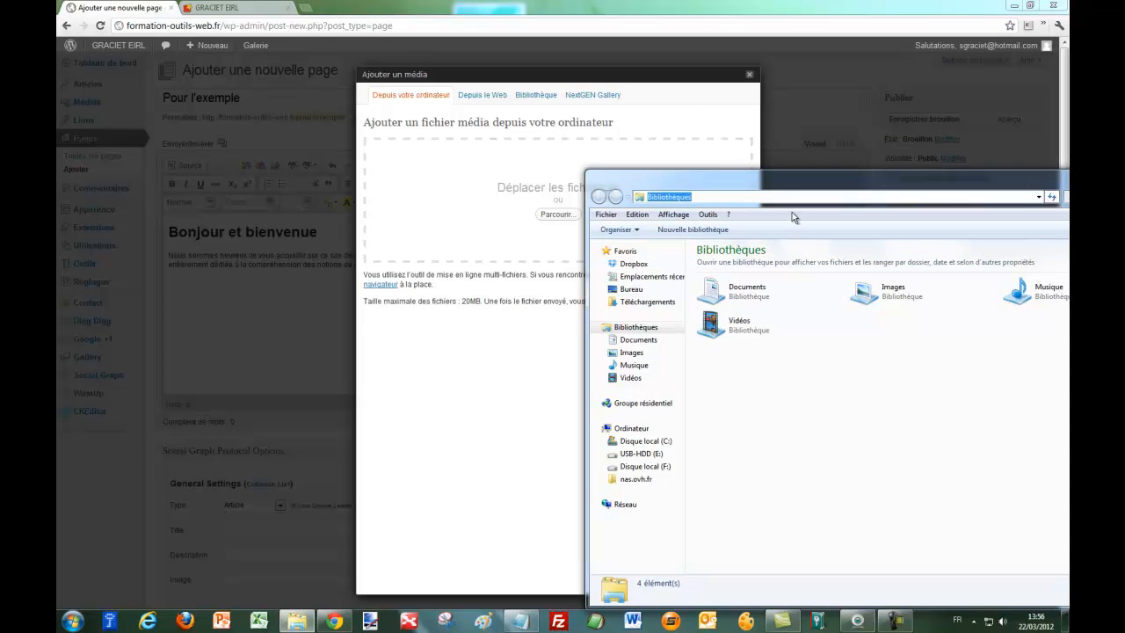
key("ctrl+v")
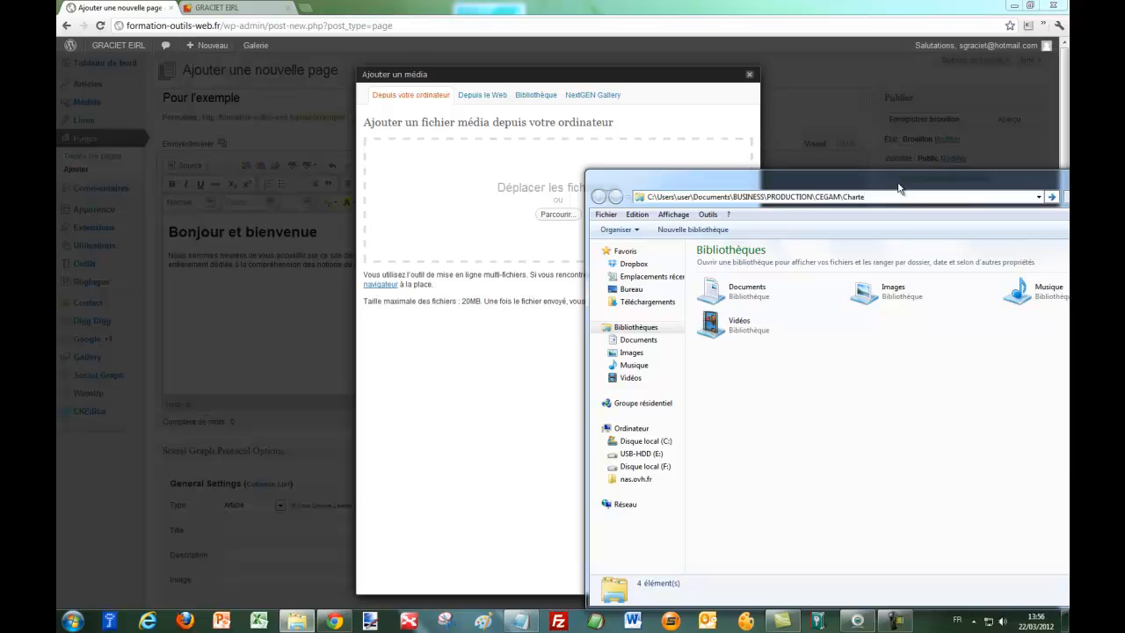
key("Return")
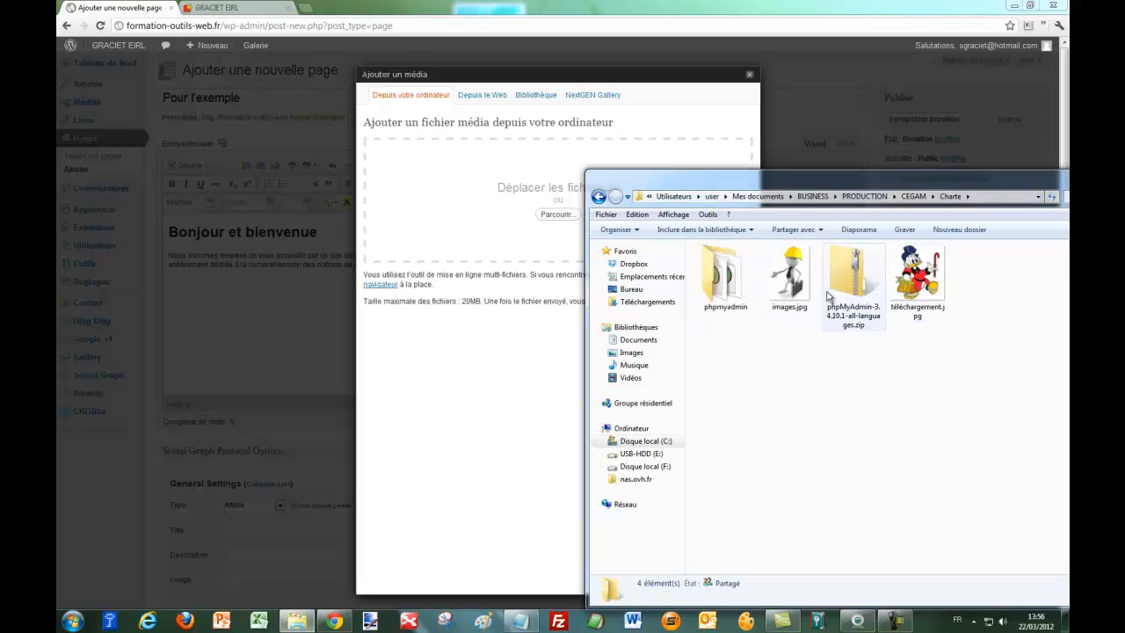
left_click_drag(785, 272, 446, 209)
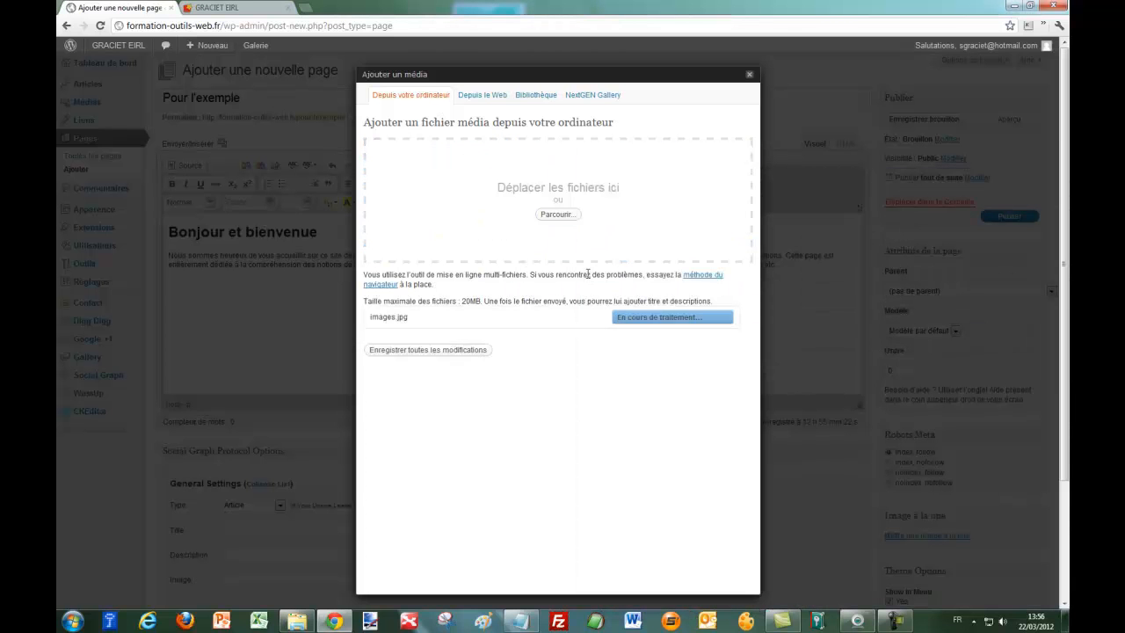
Set the uploaded image's alternative text to "Petit homme" and its size to Taille originale (194 × 259).
scroll(683, 395, "down", 3)
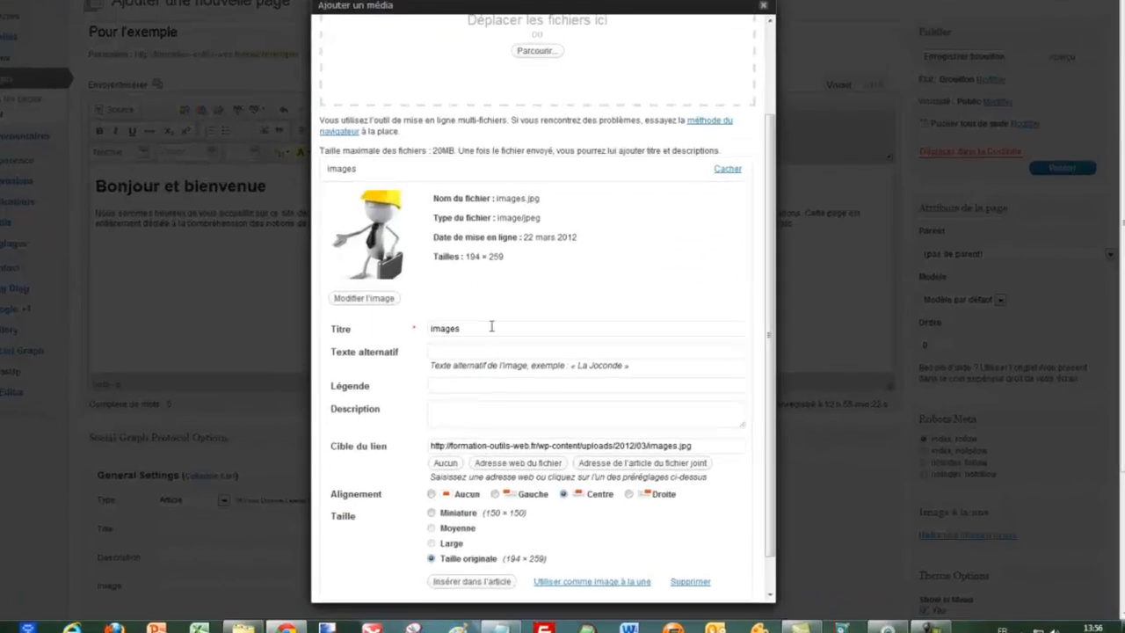
left_click(500, 356)
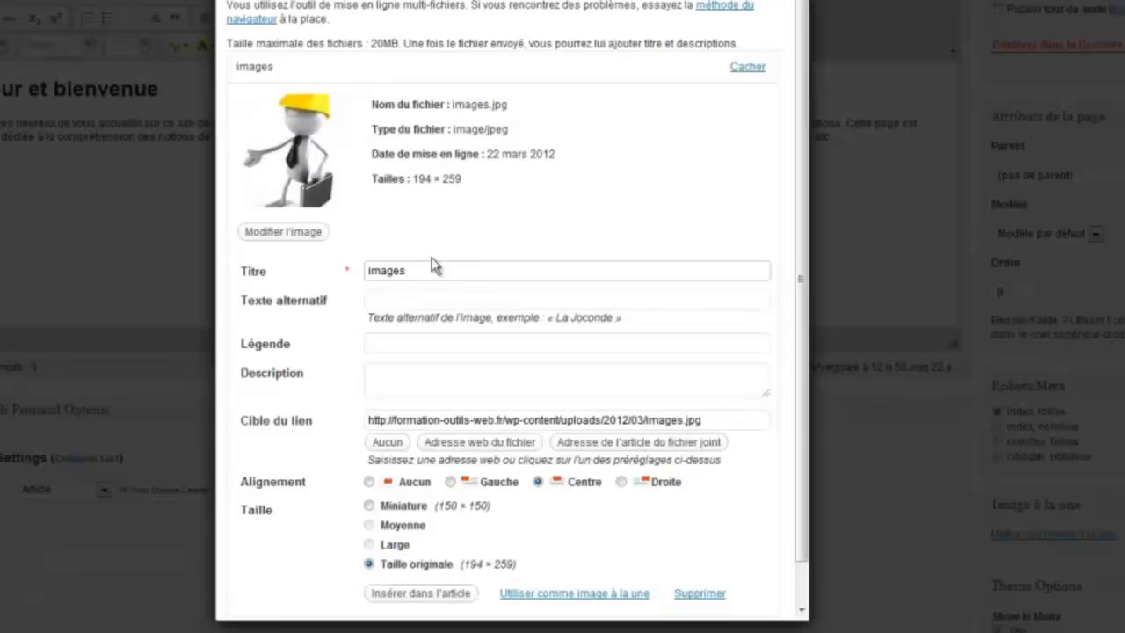
left_click(423, 293)
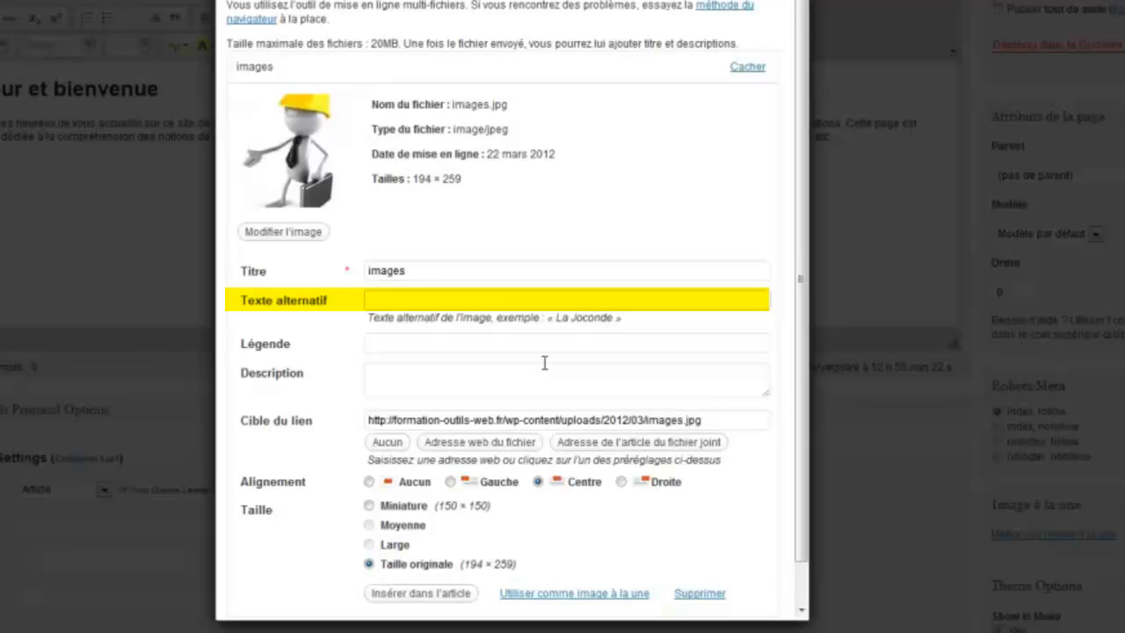
scroll(464, 322, "down", 1)
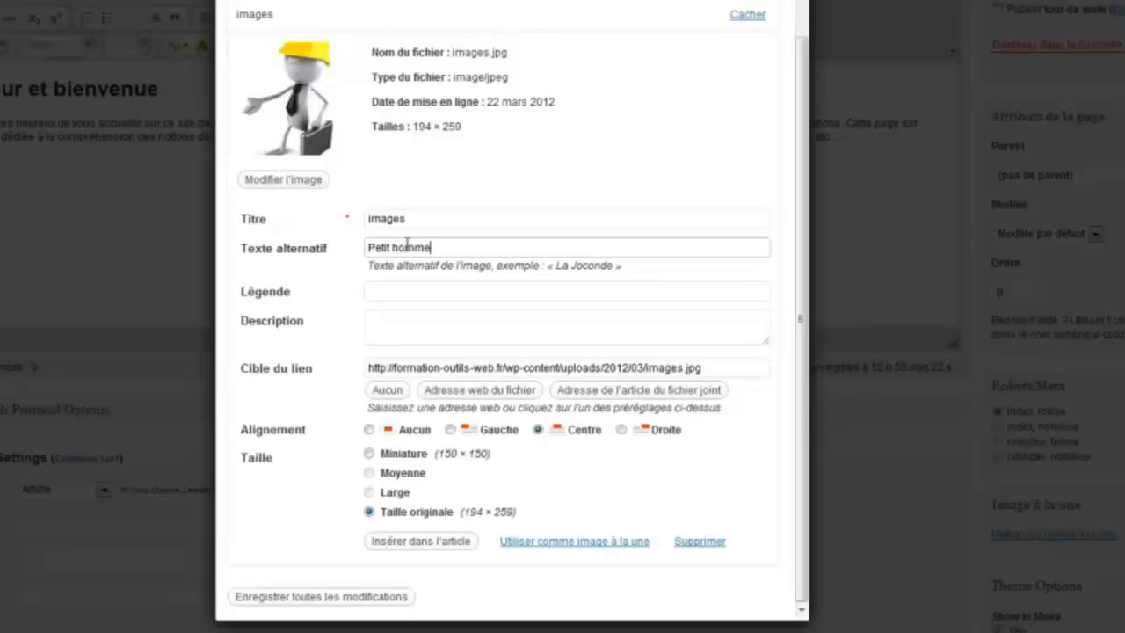
left_click(423, 329)
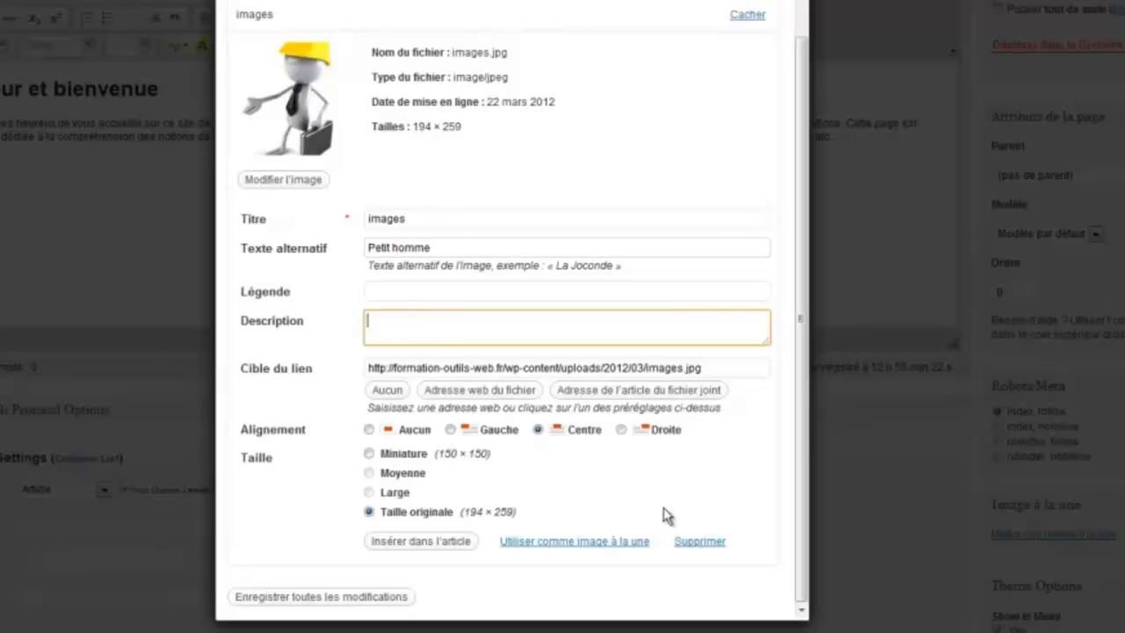
scroll(633, 510, "down", 3)
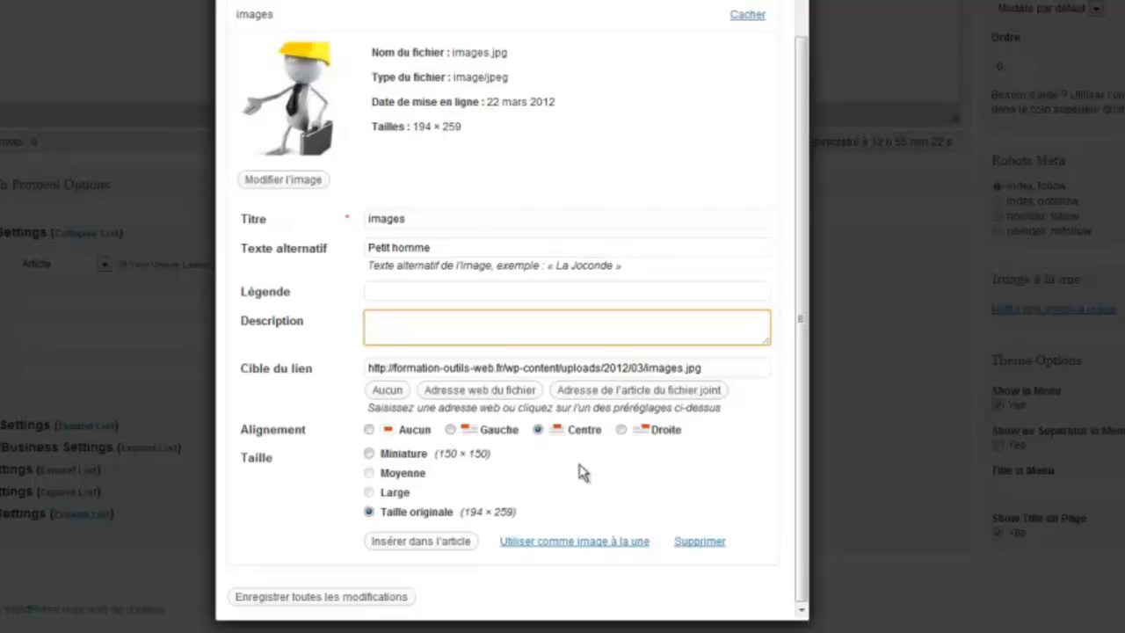
left_click(564, 493)
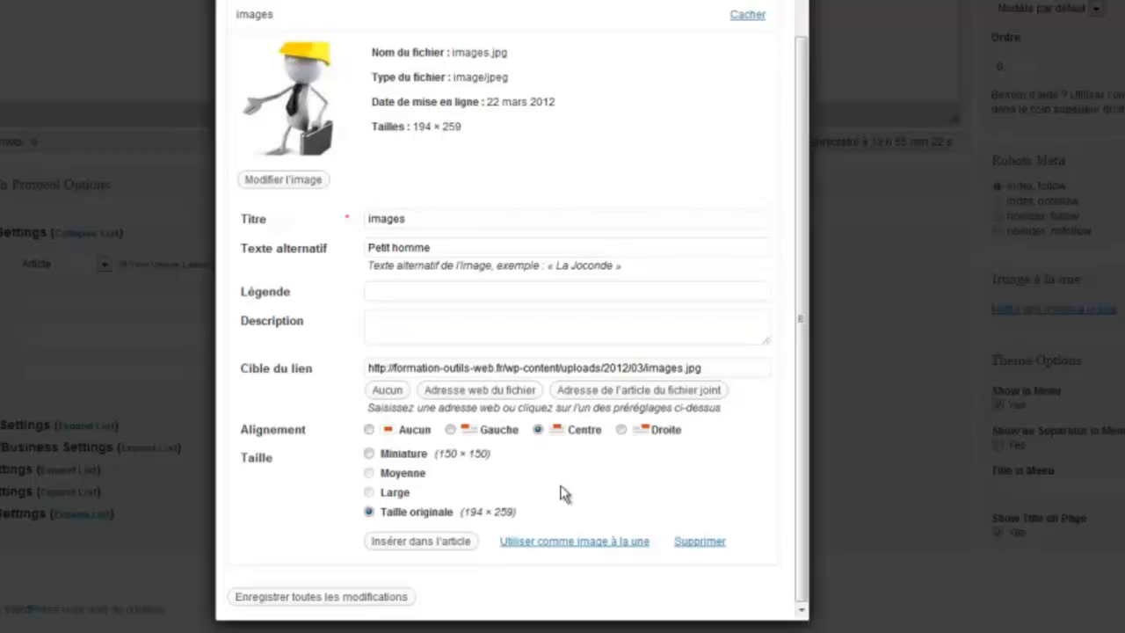
left_click(369, 454)
left_click(369, 512)
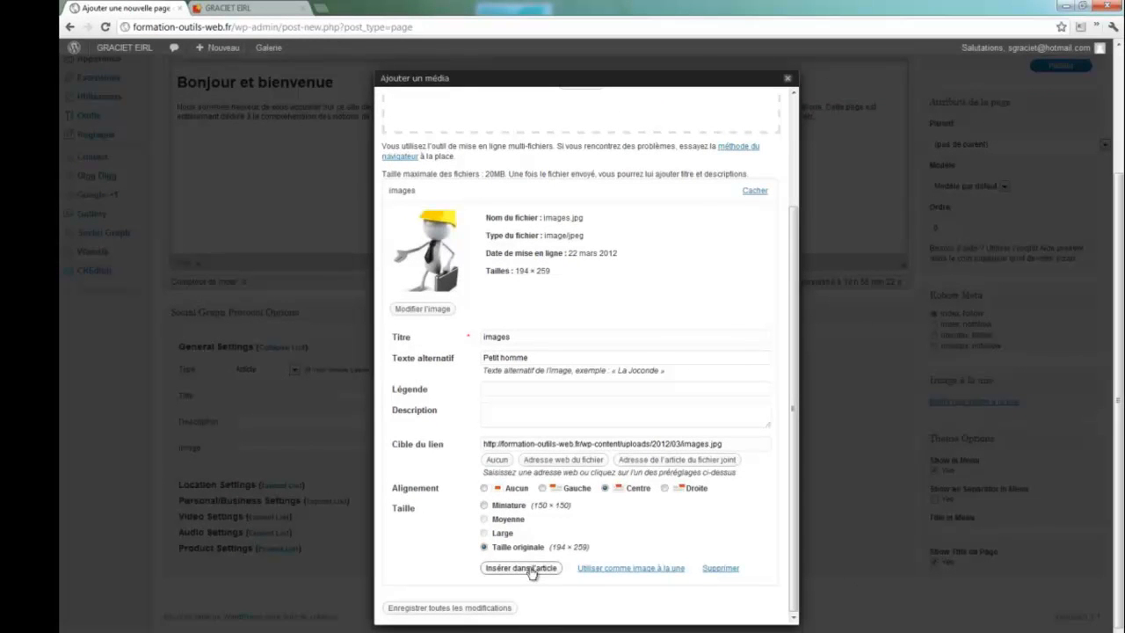
Insert the uploaded image into the page below the introductory paragraph.
left_click(530, 569)
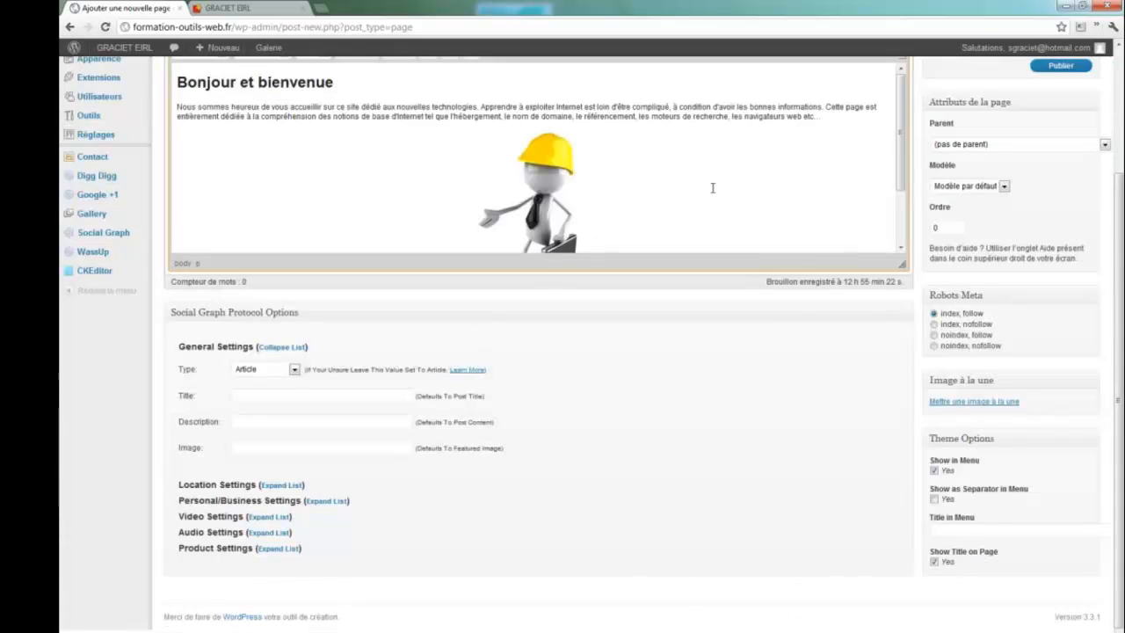
scroll(713, 211, "down", 2)
scroll(708, 218, "up", 2)
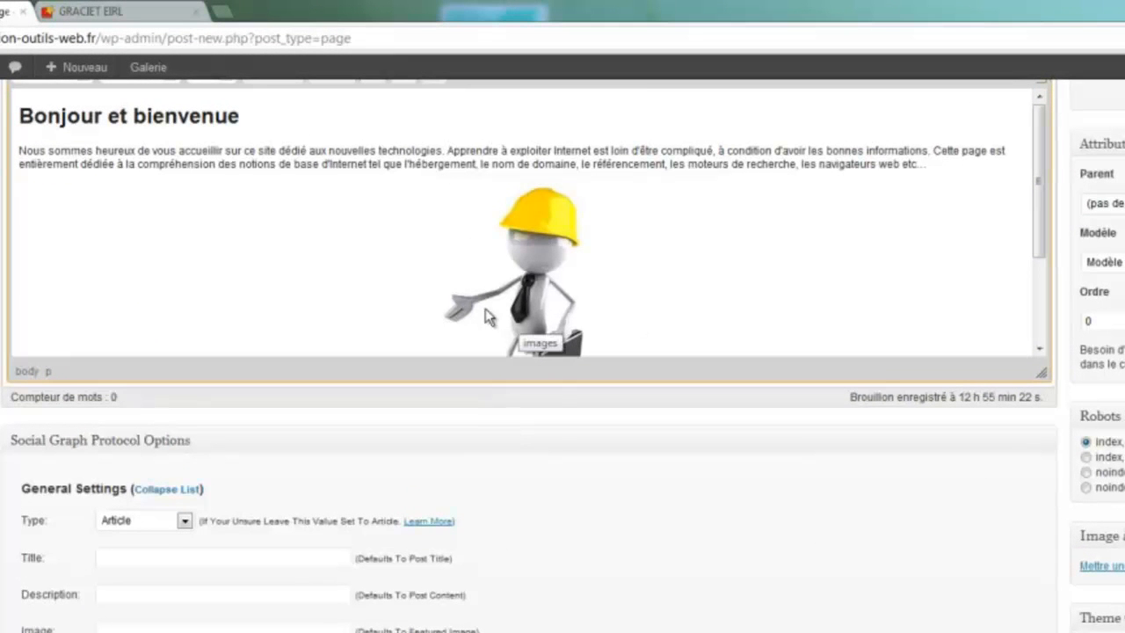
Change the inserted image's alignment to Left and move the image to the start of the introductory paragraph.
right_click(548, 262)
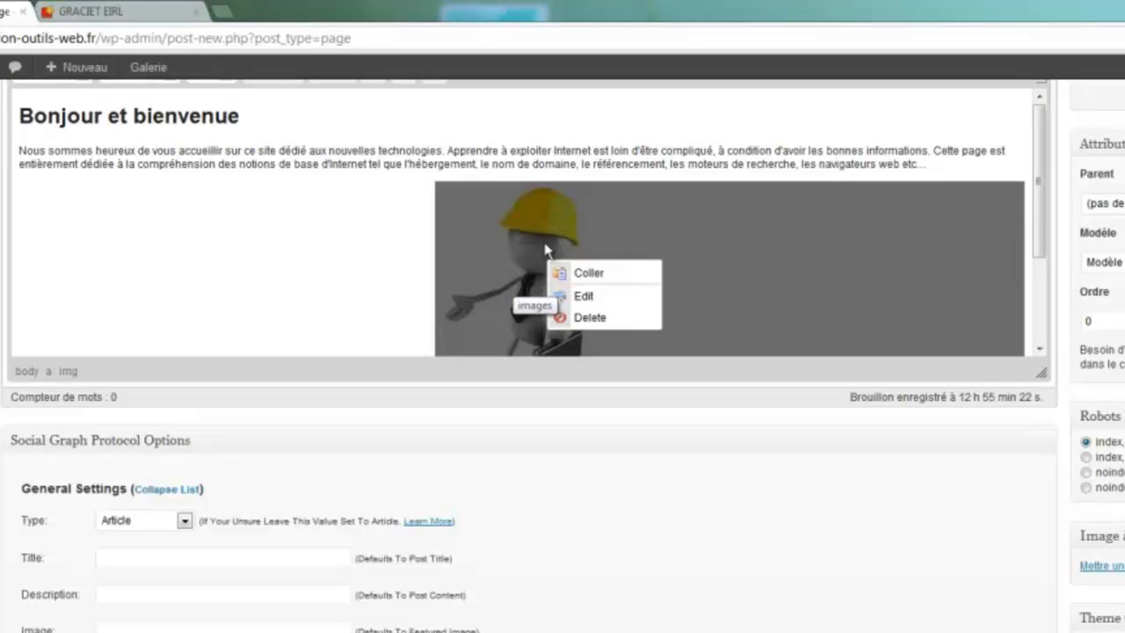
left_click(600, 297)
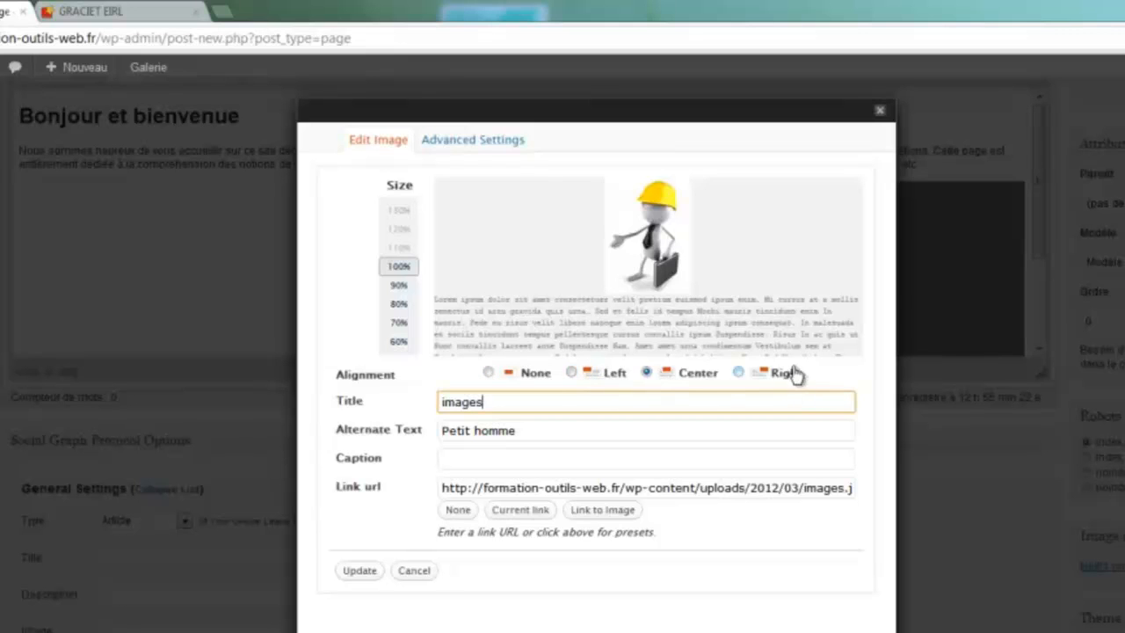
left_click(573, 372)
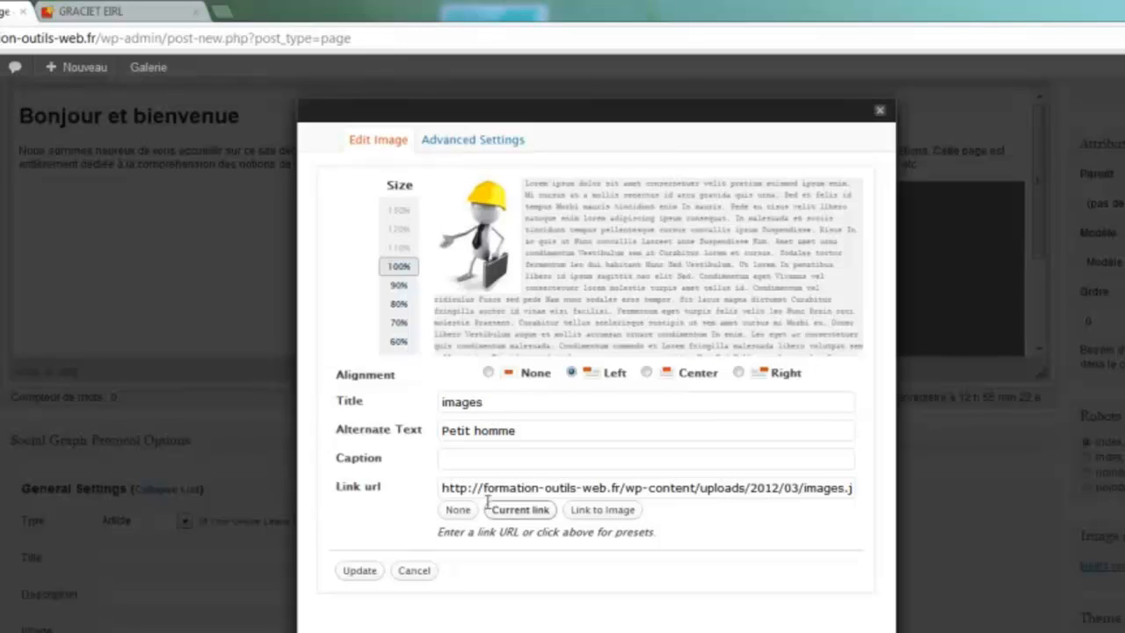
left_click(359, 572)
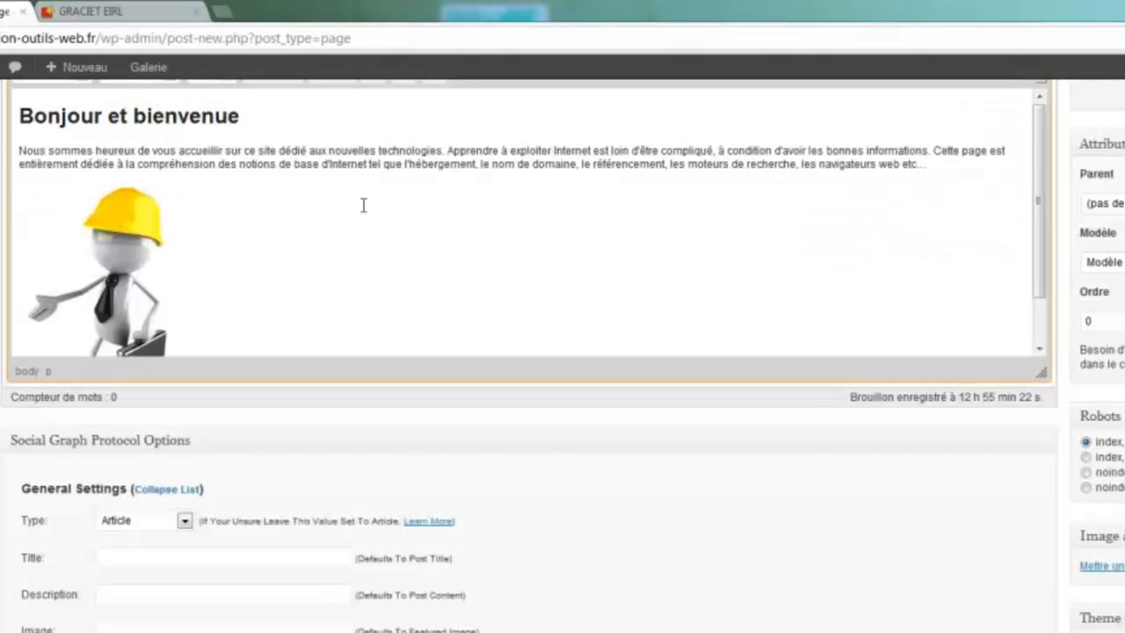
scroll(363, 227, "up", 2)
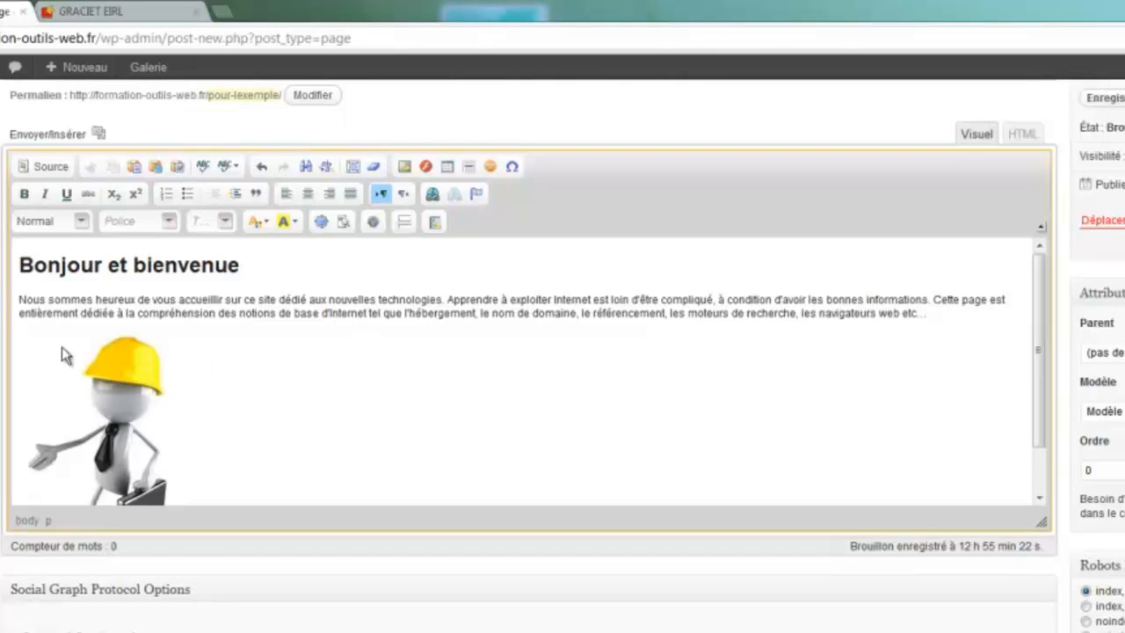
left_click_drag(100, 394, 24, 306)
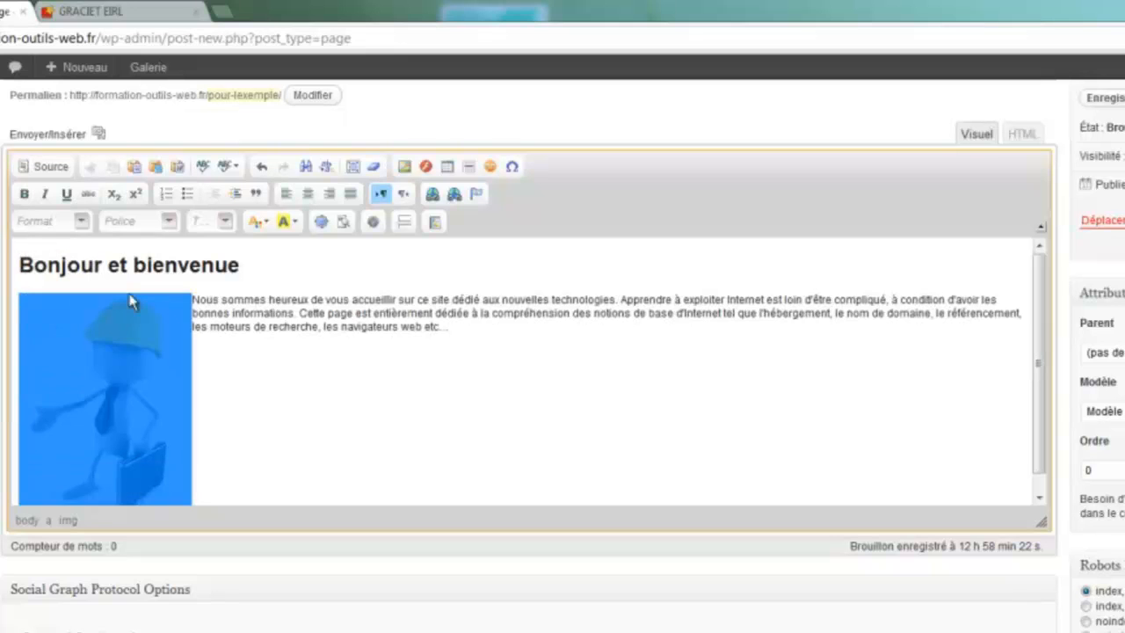
left_click(492, 430)
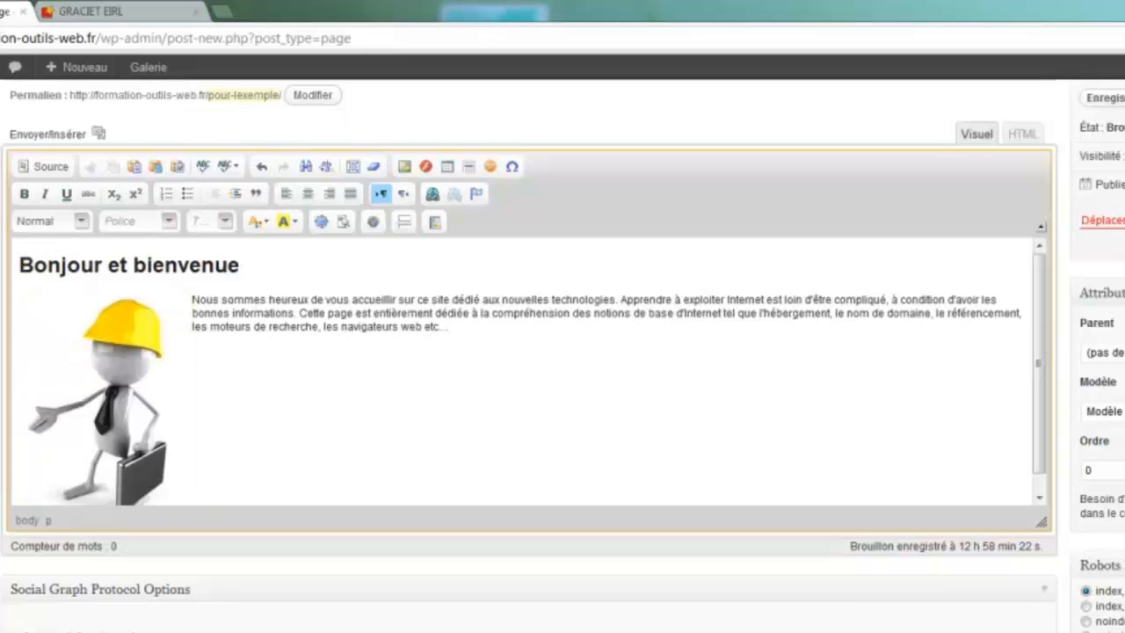
Save the page as a draft, check the text beside the image in the preview, and return to the editor.
scroll(1079, 263, "up", 2)
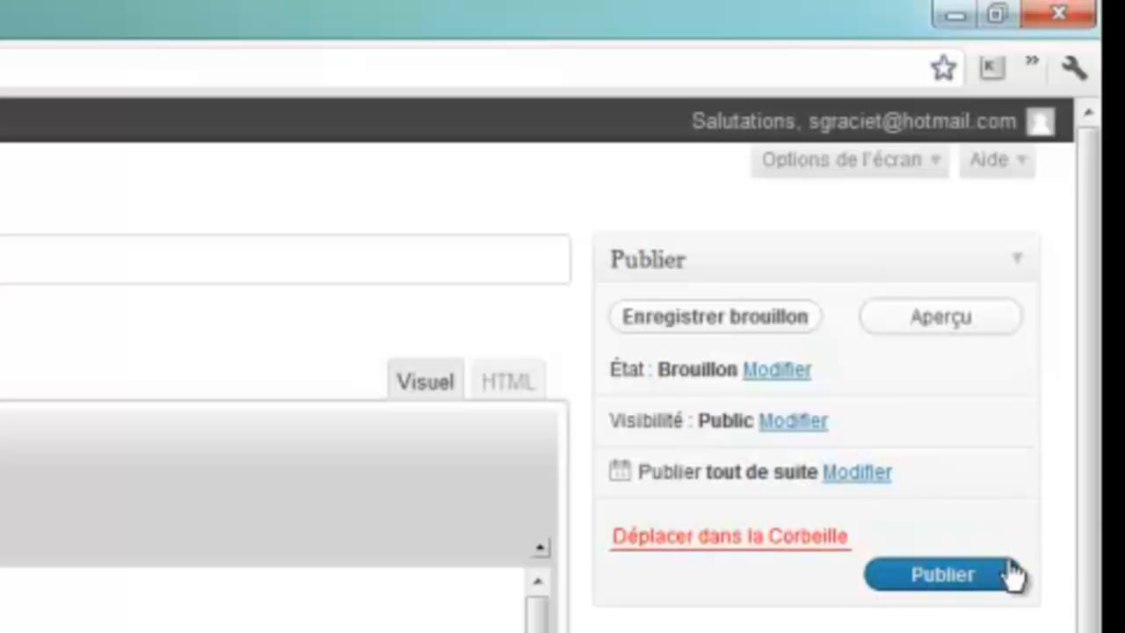
left_click(719, 325)
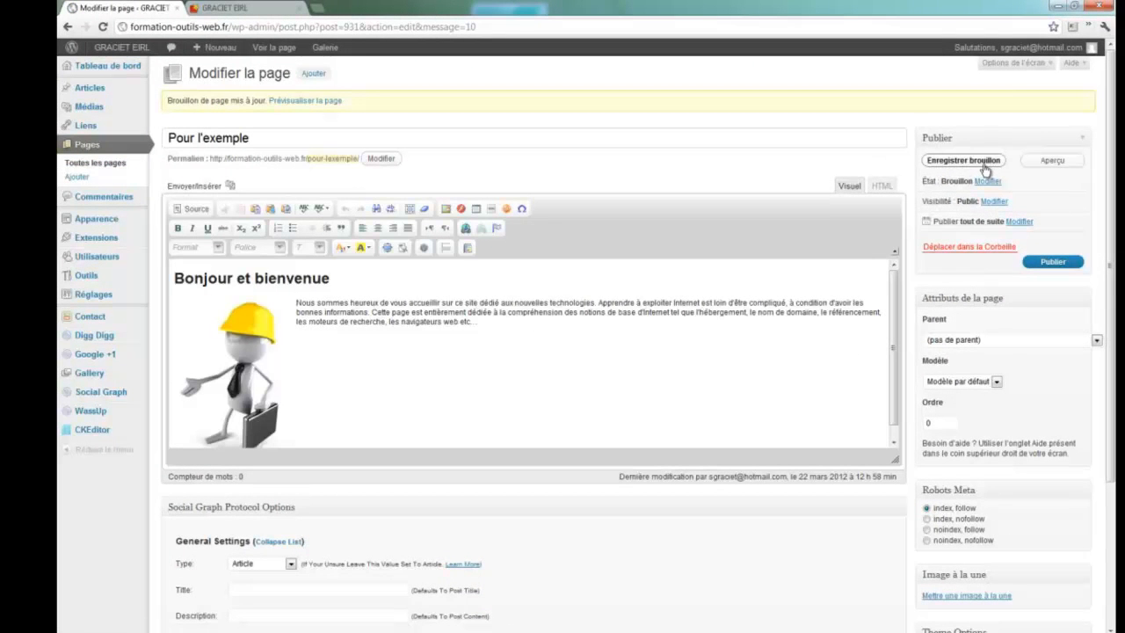
left_click(1052, 161)
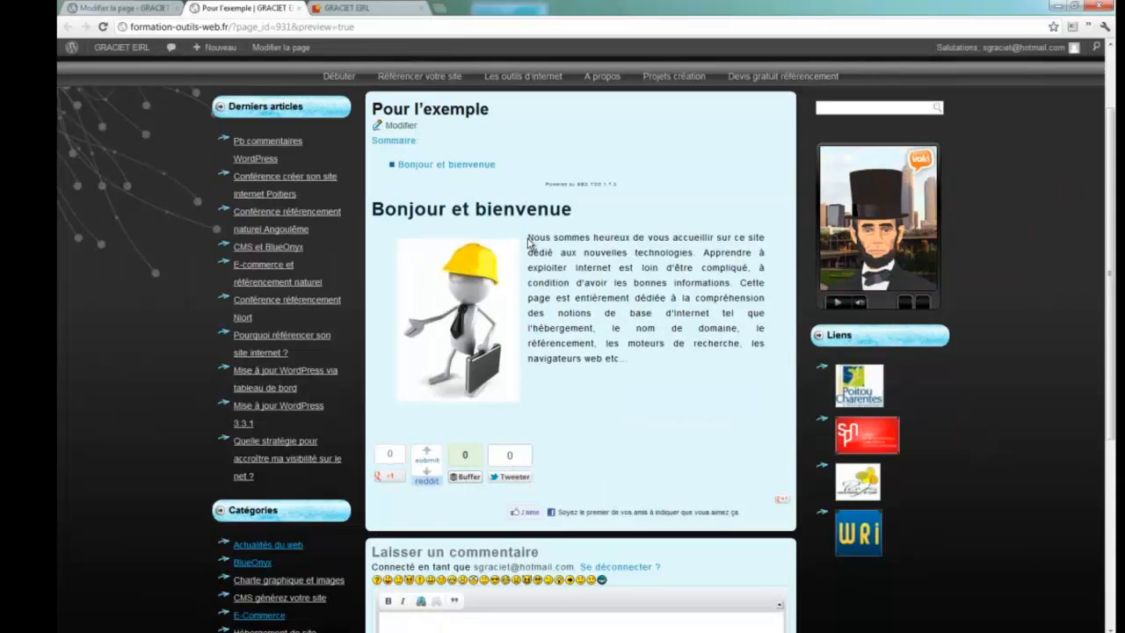
left_click_drag(407, 291, 617, 496)
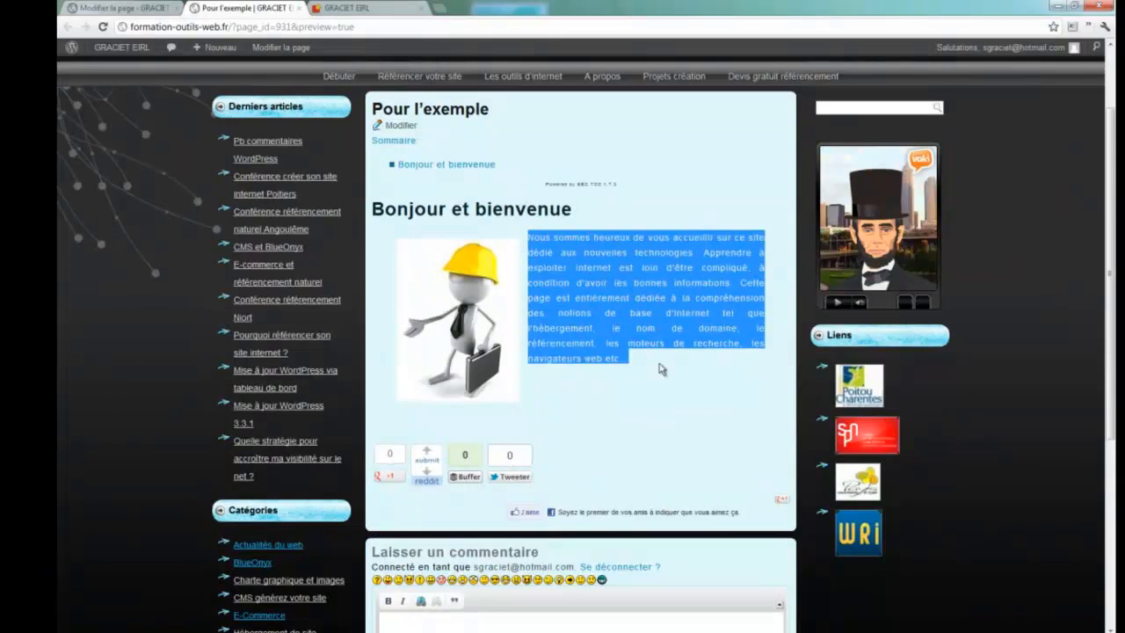
mouse_move(339, 75)
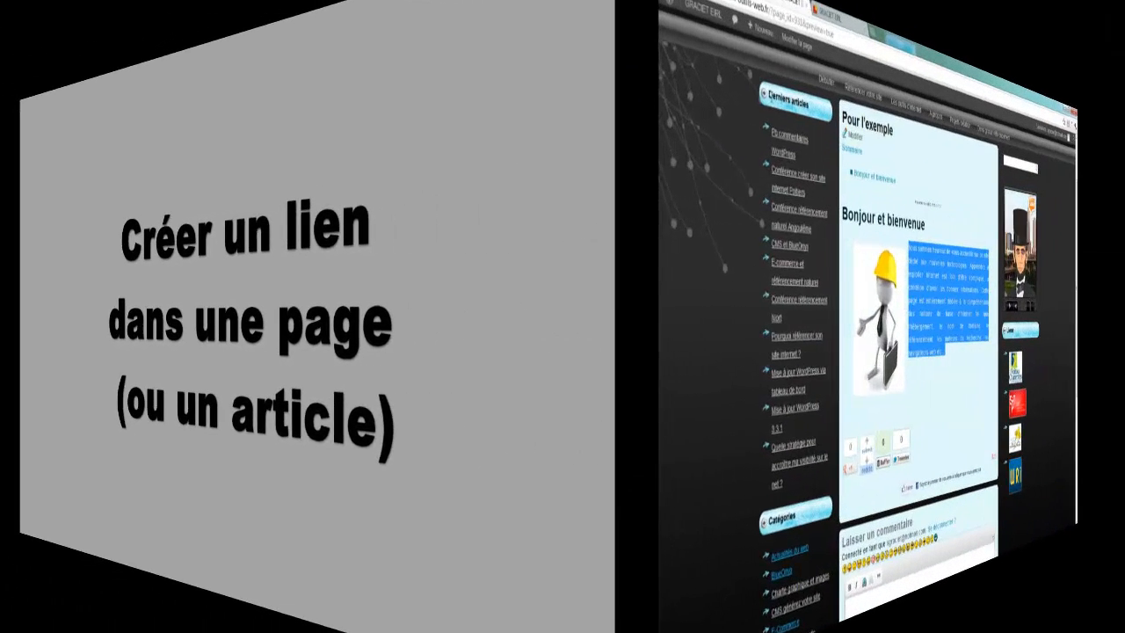
left_click(657, 234)
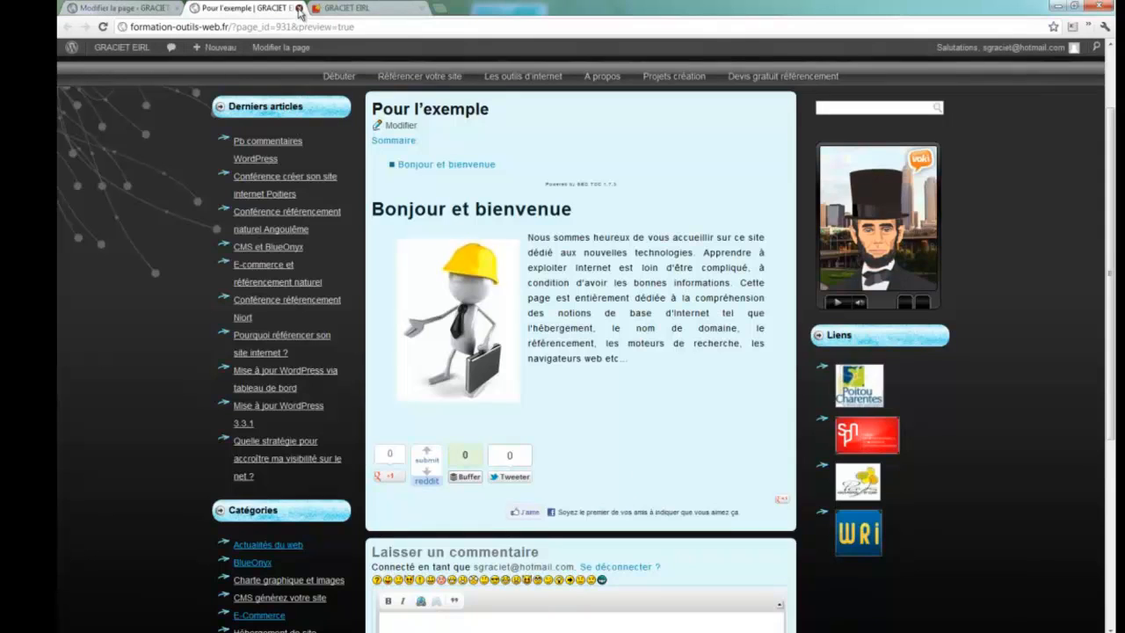
left_click(299, 11)
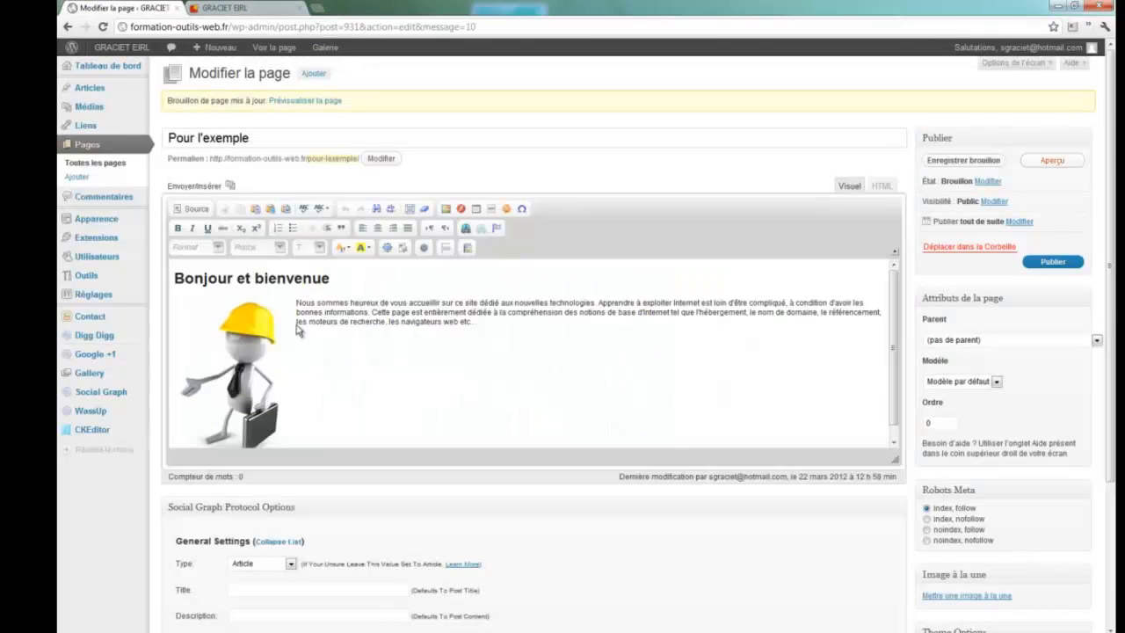
Start a link on "nouvelles technologies" in the paragraph with the URL formation-outils-web.fr/les-outils-web/, copied from the Les outils d'internet page.
left_click(580, 347)
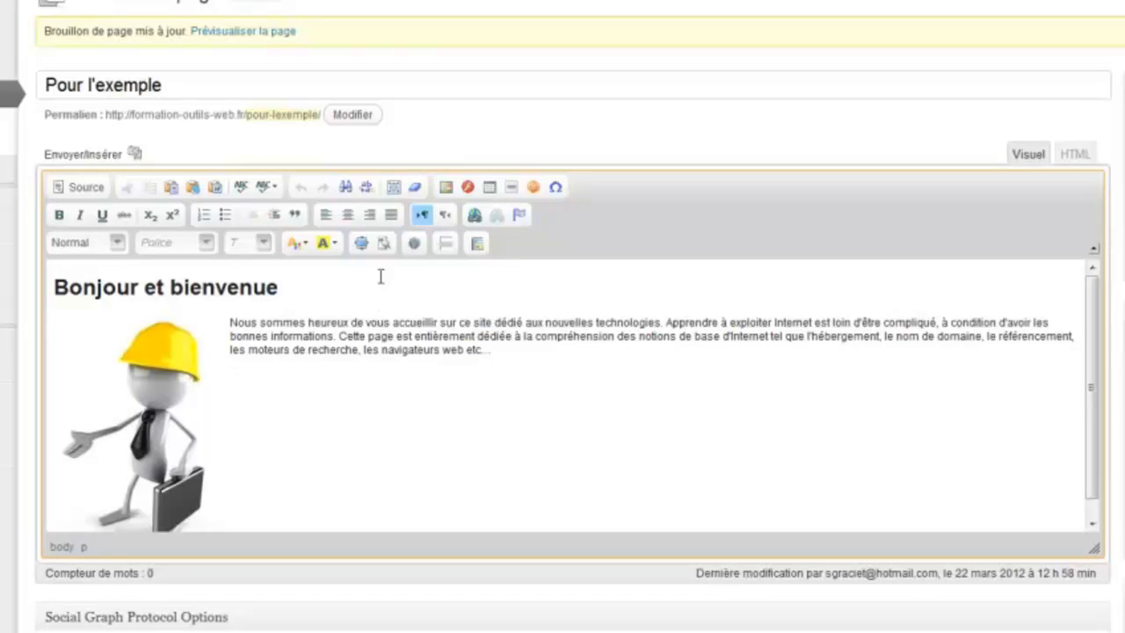
right_click(159, 371)
left_click(339, 327)
left_click_drag(546, 322, 668, 318)
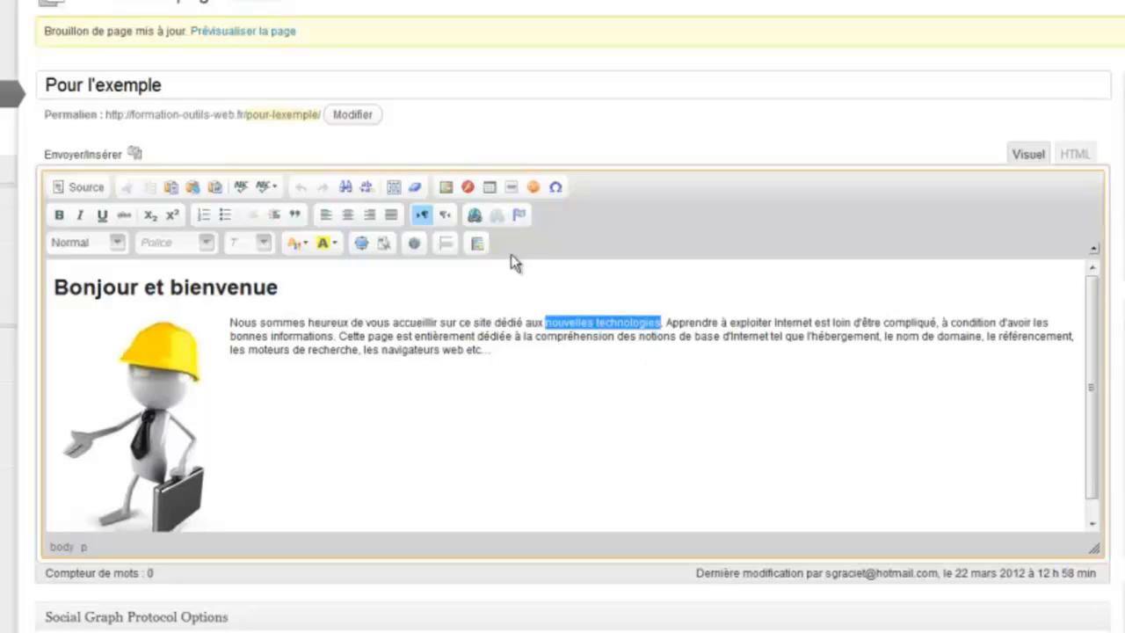
left_click(475, 217)
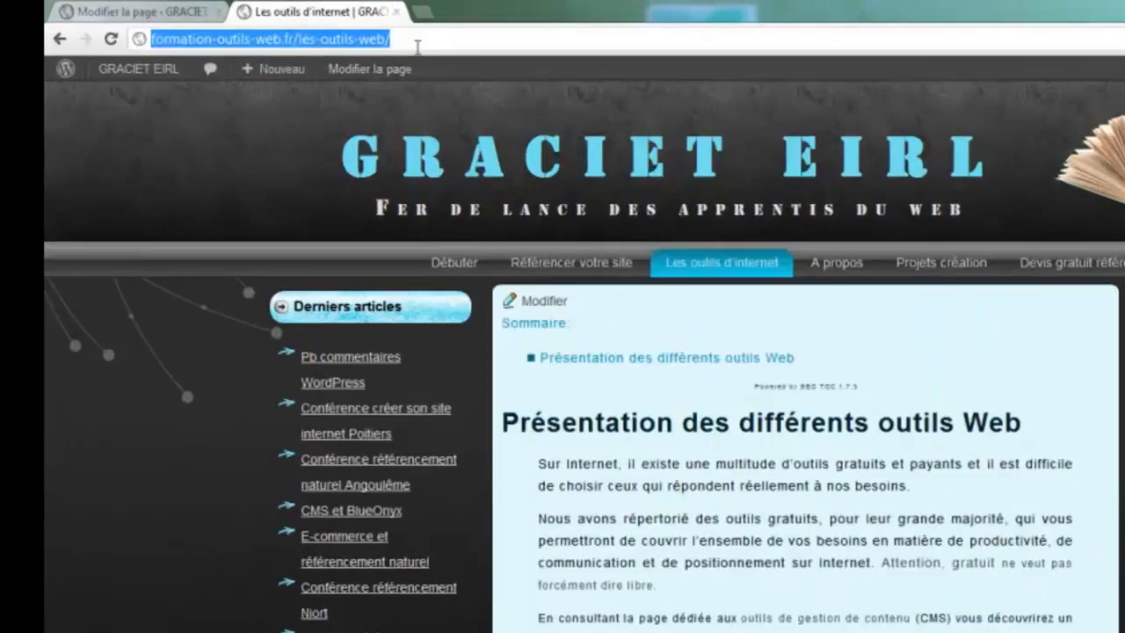
left_click(296, 32)
left_click_drag(781, 77, 184, 74)
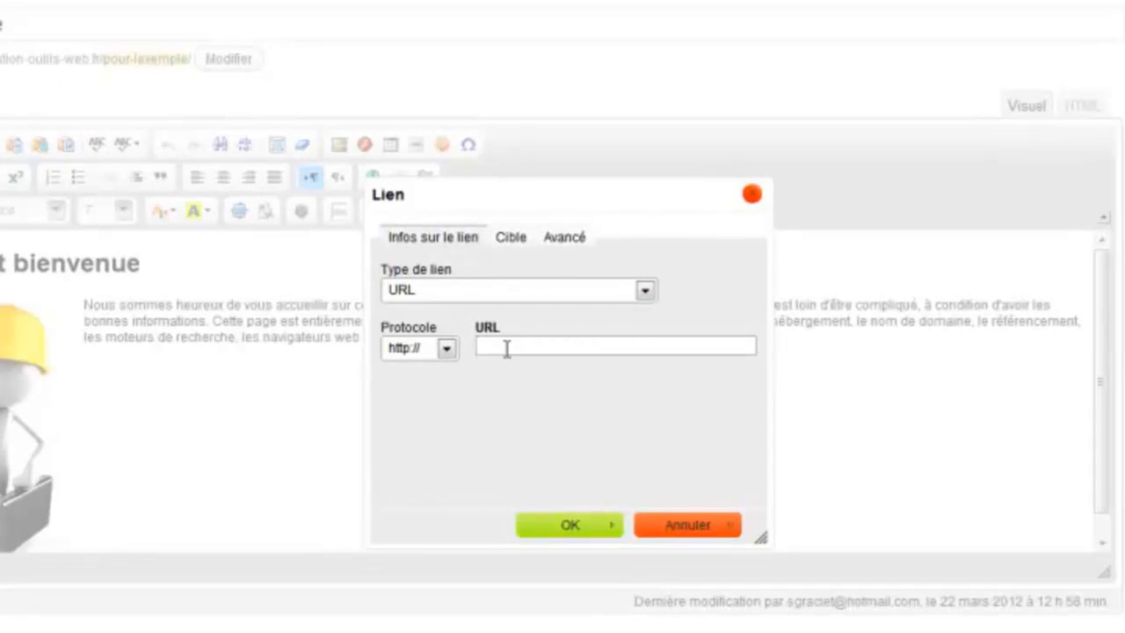
type("formation-outils-web.fr/les-outils-web/")
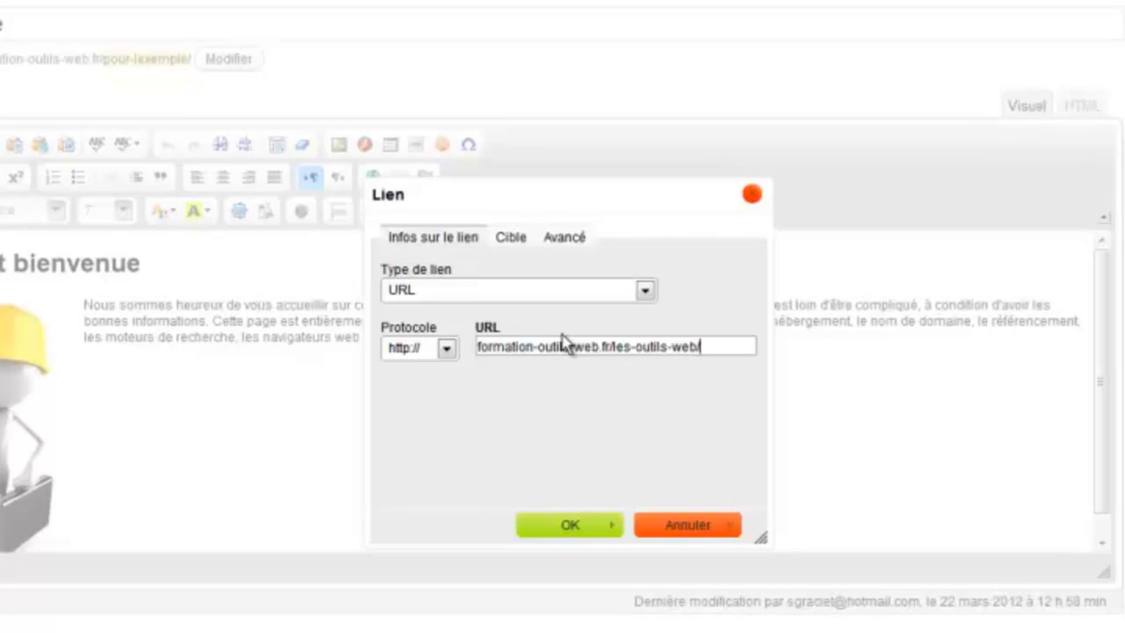
Set the text link's target to Même fenêtre (_self).
left_click(512, 239)
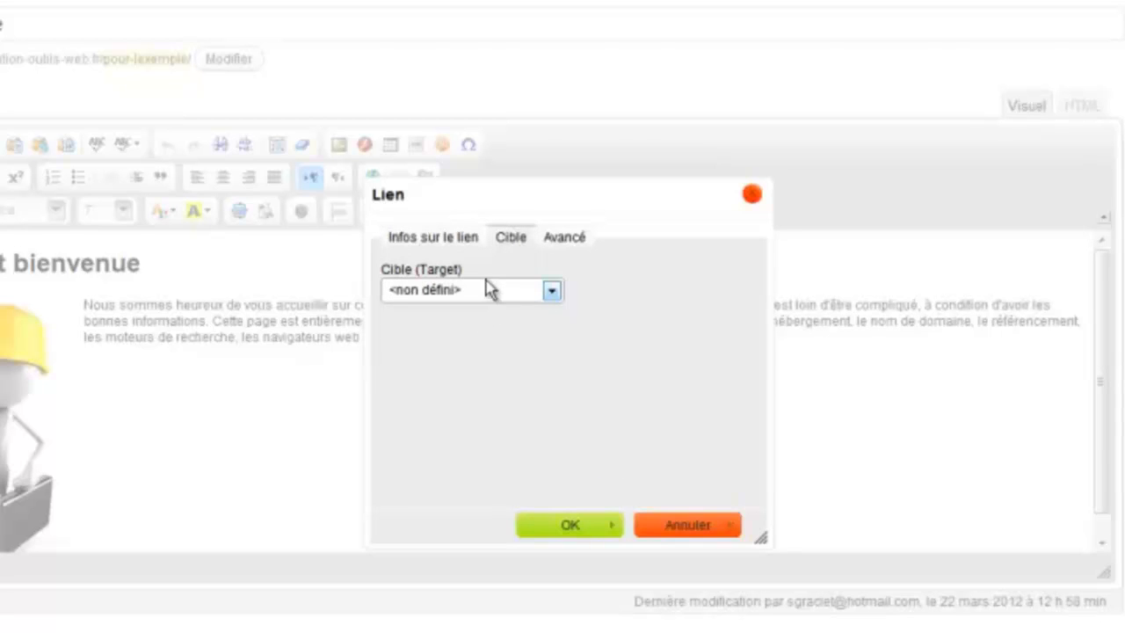
left_click(484, 290)
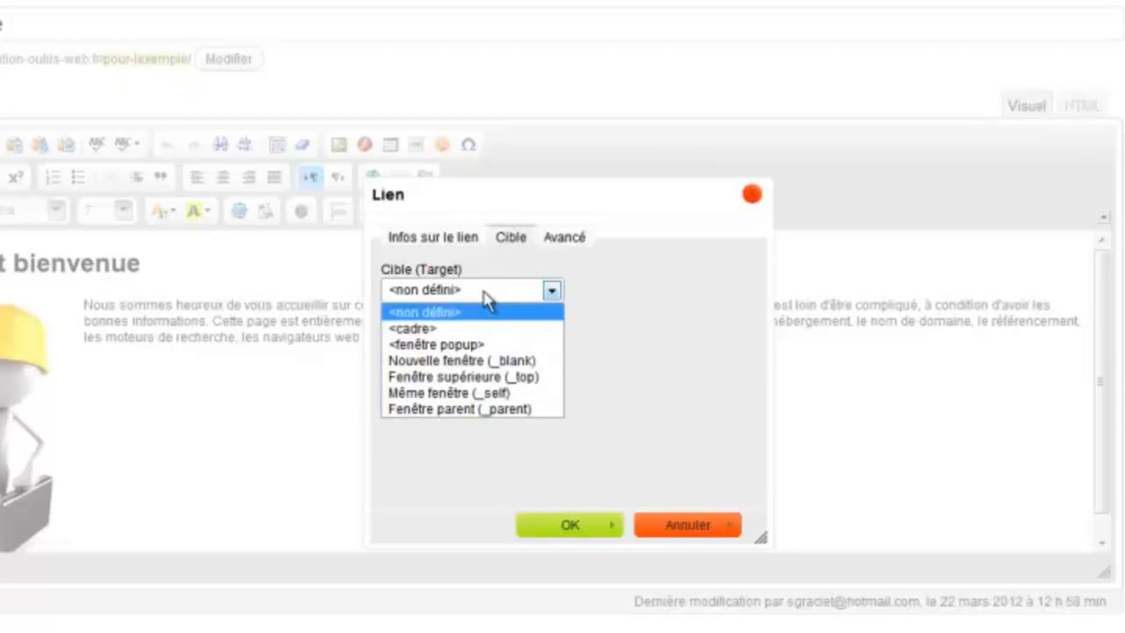
left_click(501, 394)
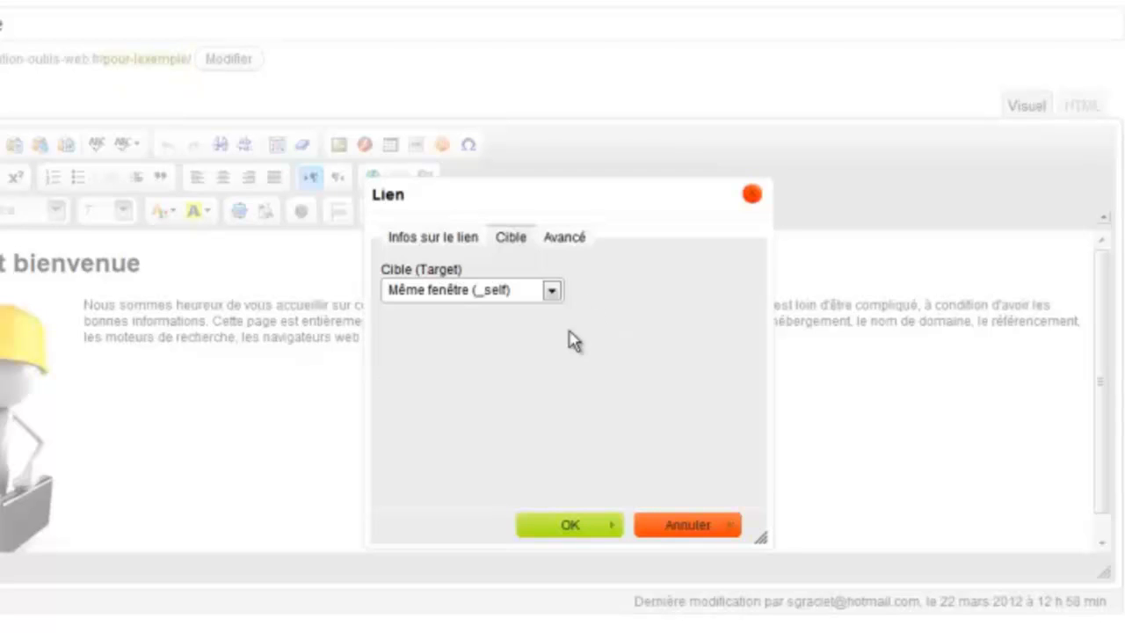
Give the text link the description "Découvrir cette page", apply the link and save the draft.
left_click(567, 250)
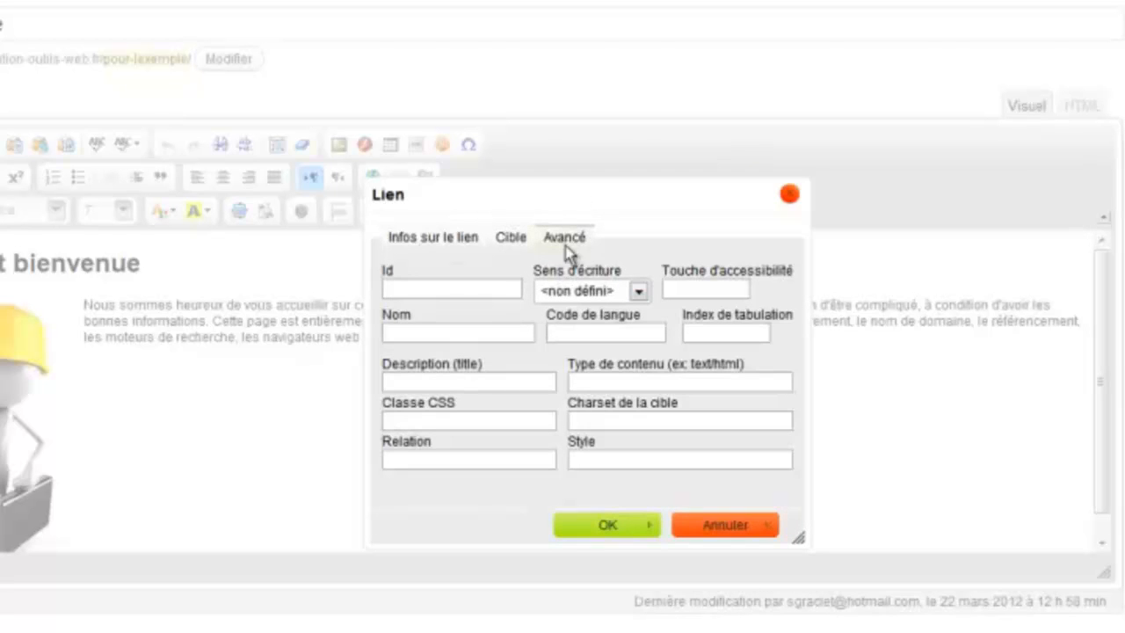
left_click(501, 381)
left_click(510, 382)
type("Découvrir cette page")
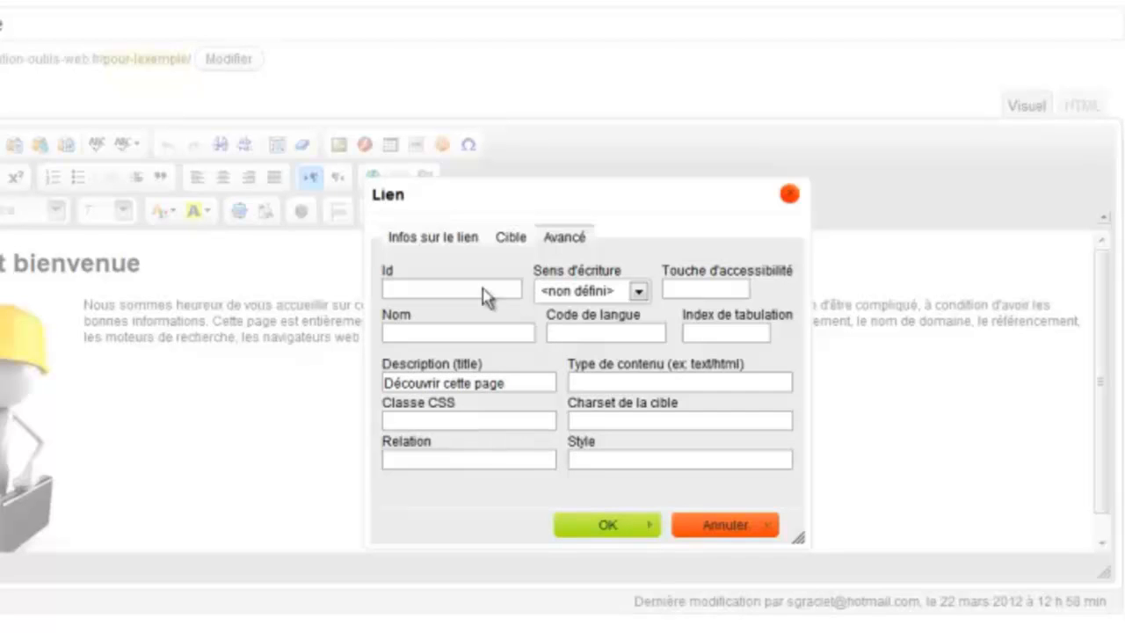
left_click(620, 527)
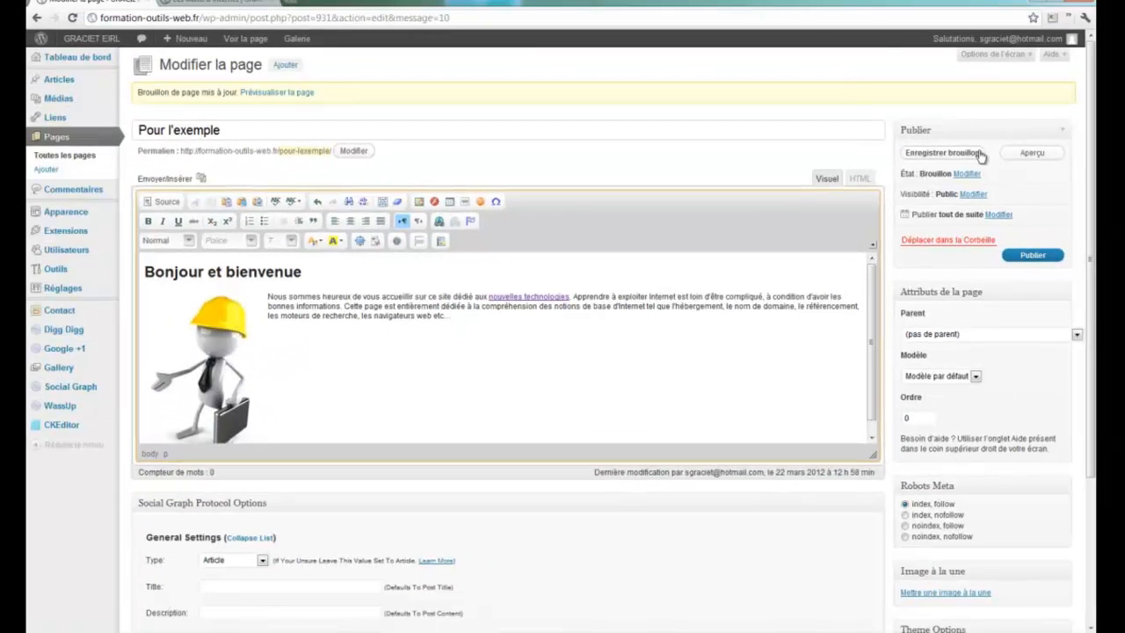
left_click(979, 153)
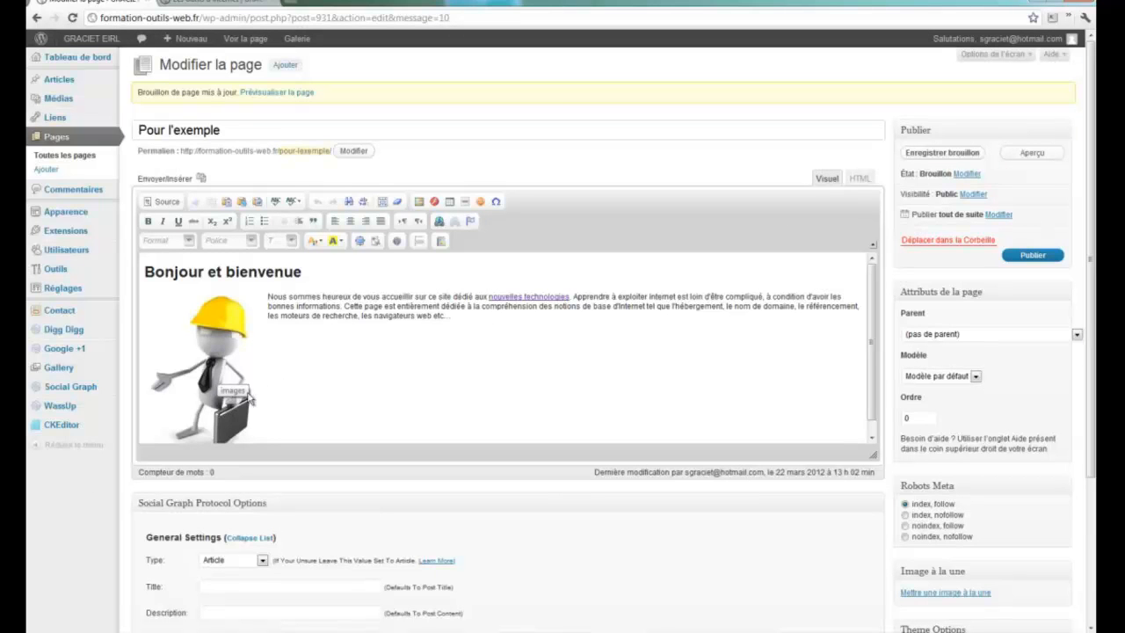
left_click(224, 342)
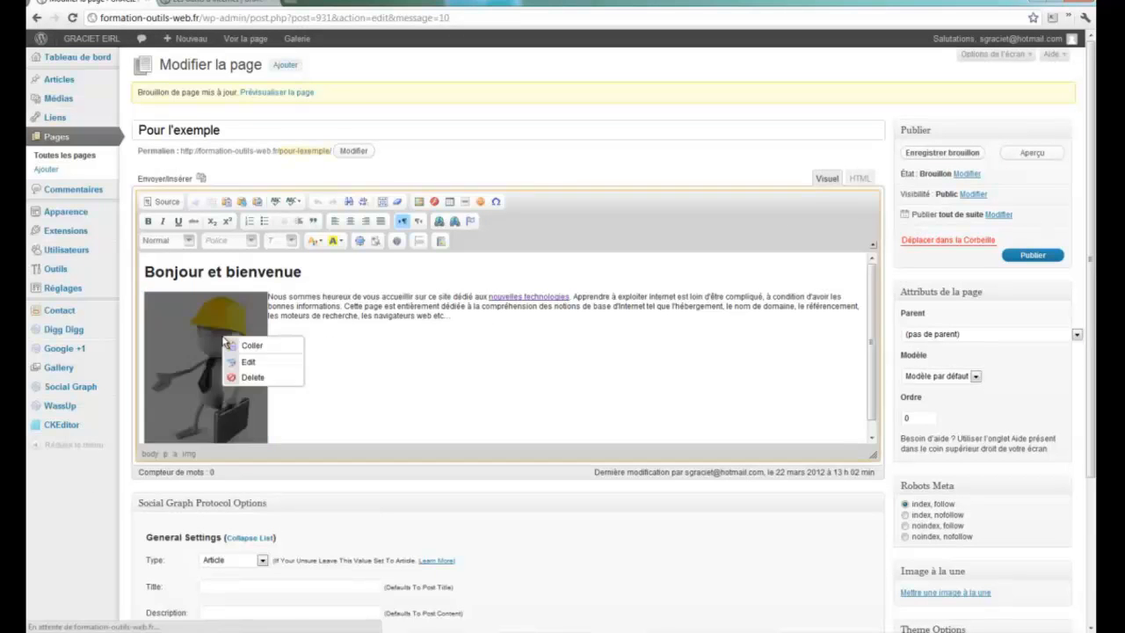
left_click(440, 224)
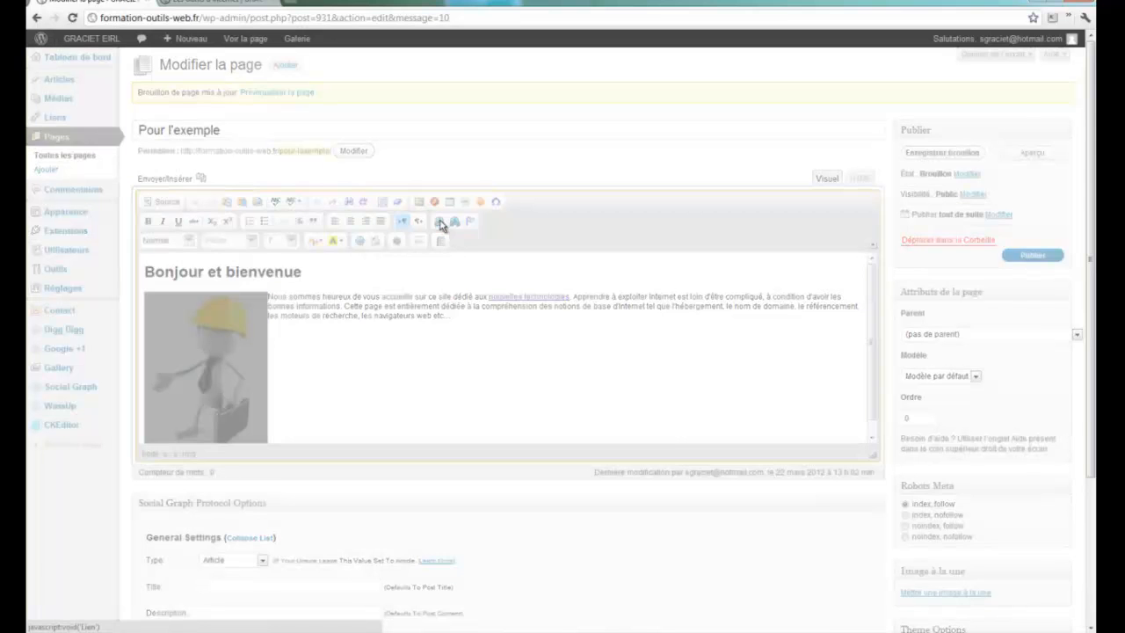
left_click(524, 321)
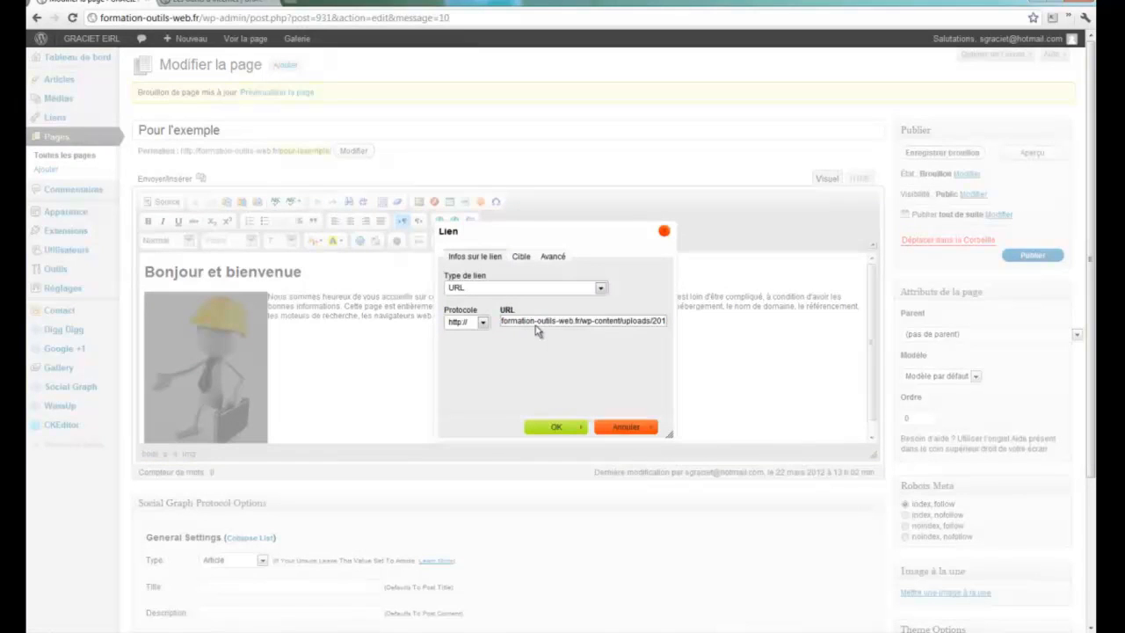
key("ctrl+a")
key("BackSpace")
type("http://formation-outils-web.fr/les-outils-web/")
Set the image link's target to Nouvelle fenêtre (_blank).
left_click(522, 256)
left_click(496, 293)
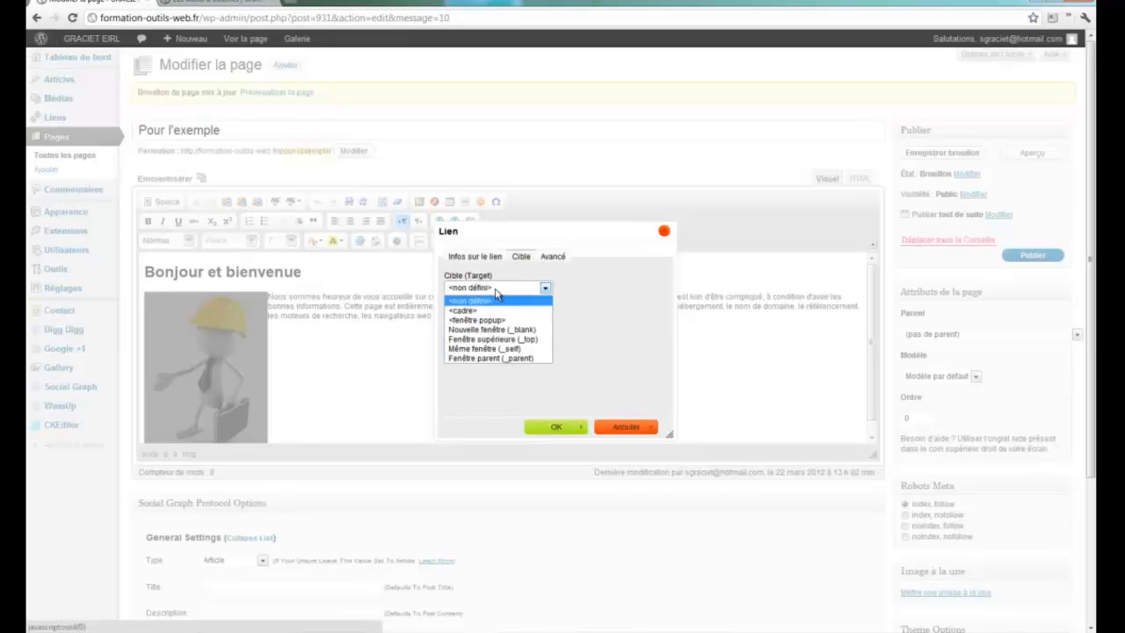
left_click(489, 333)
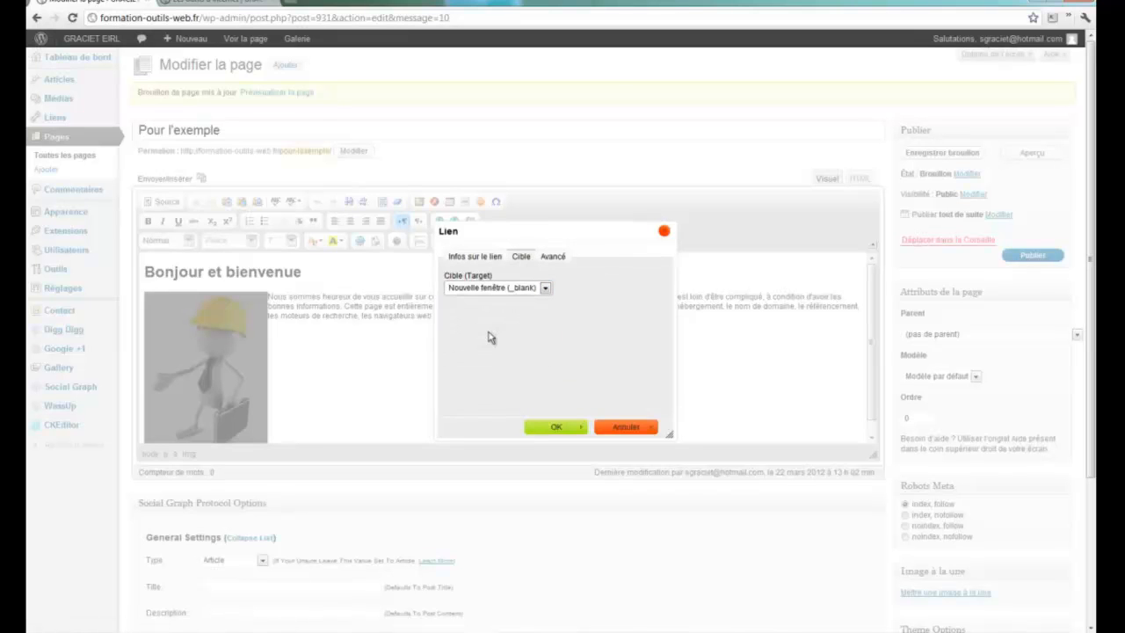
Give the image link the description "Cliquer pour découvrir cette page", apply the link and save the draft.
left_click(554, 256)
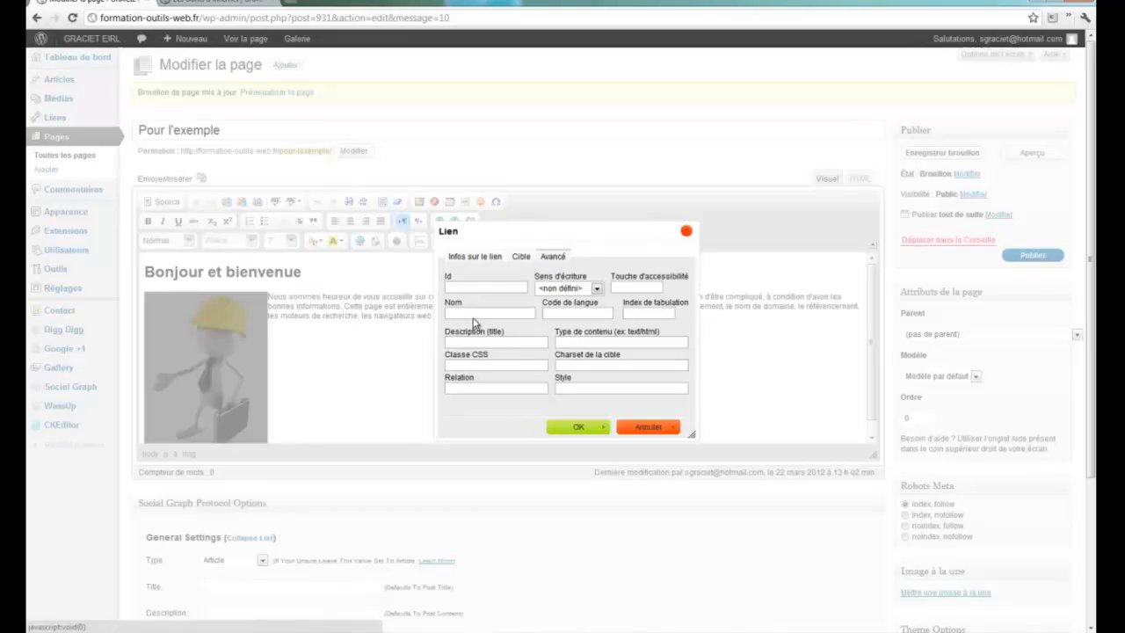
left_click(466, 342)
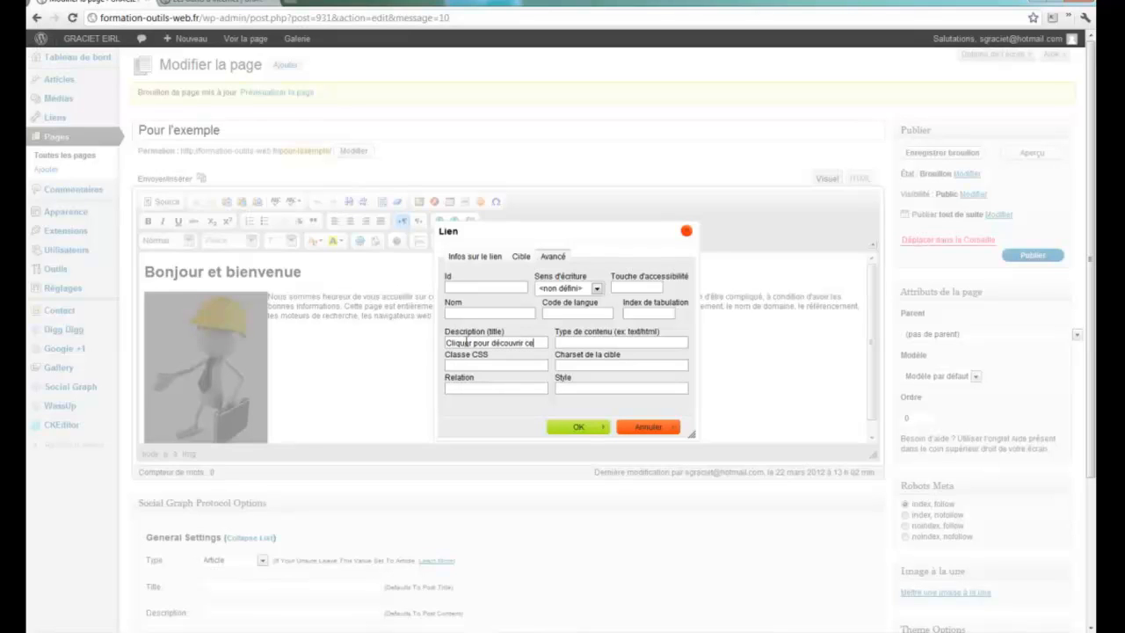
type("page")
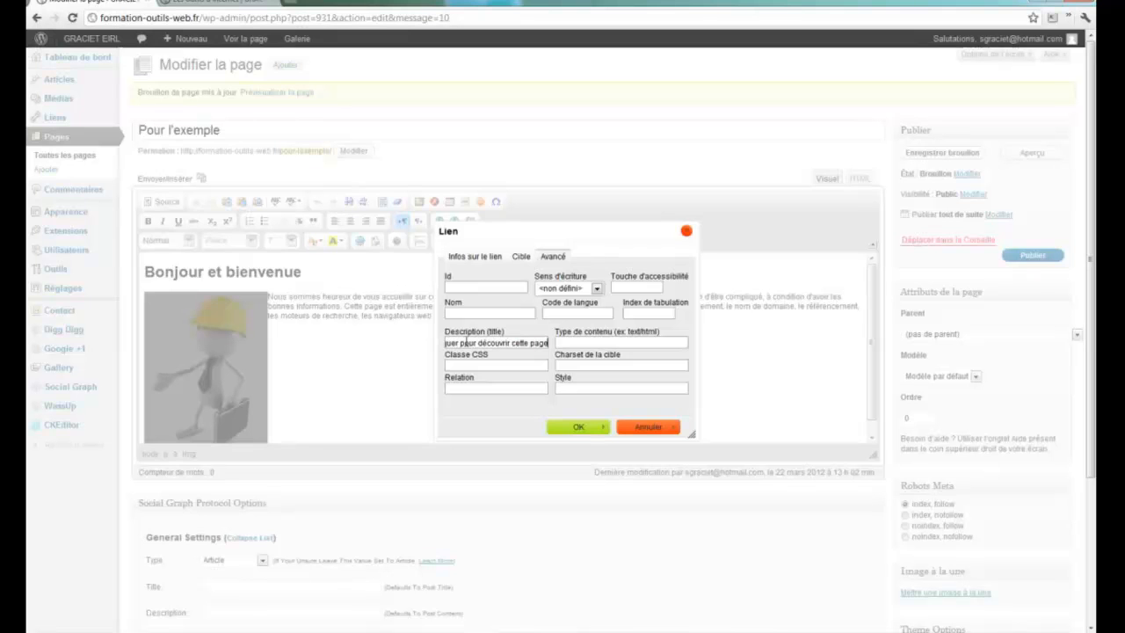
left_click(578, 427)
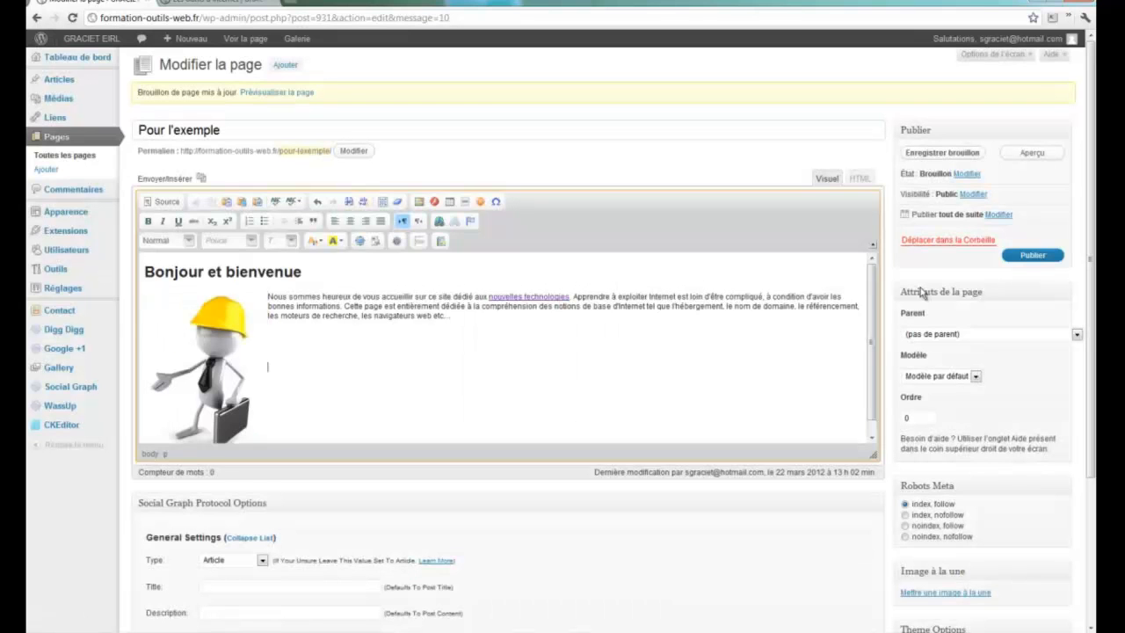
left_click(939, 153)
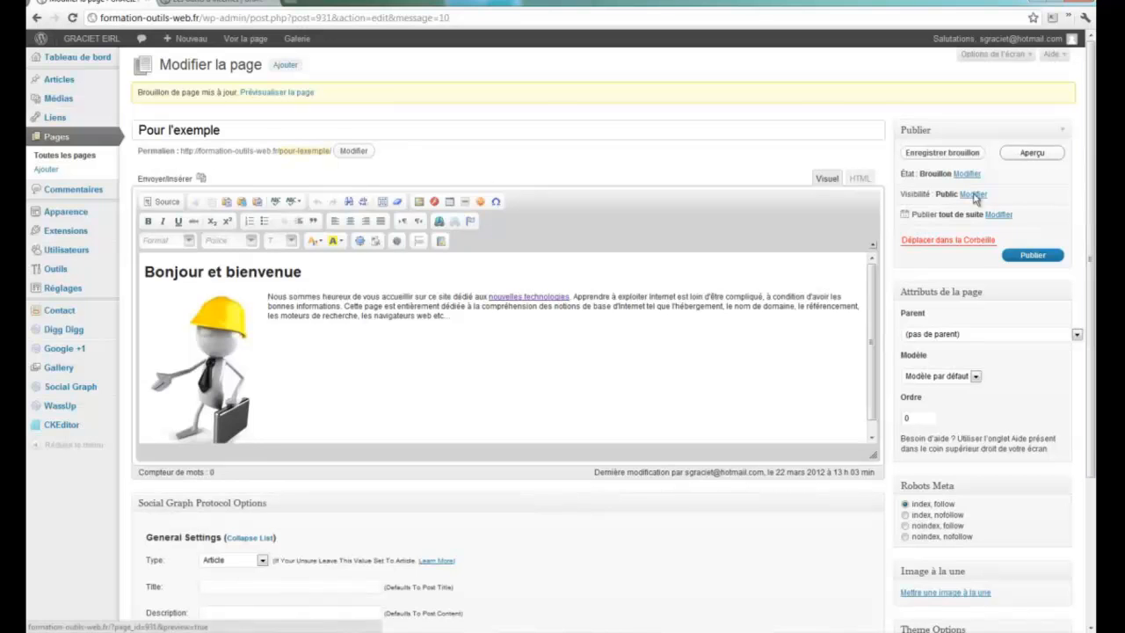
Preview the page, test the "nouvelles technologies" text link and go back to the preview.
left_click(1032, 154)
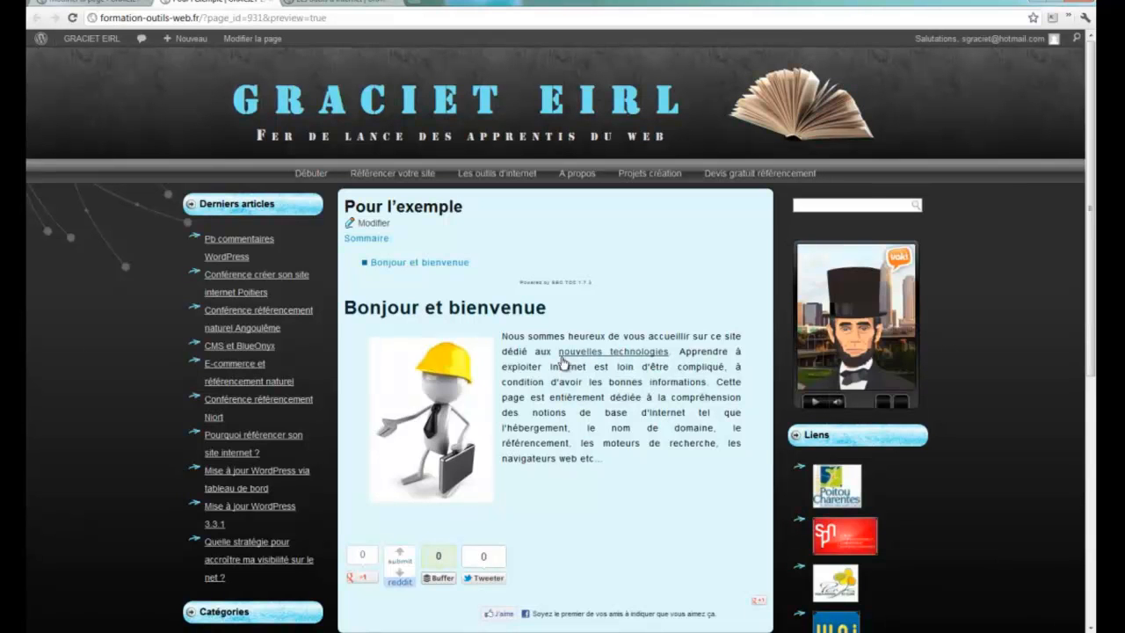
left_click(609, 358)
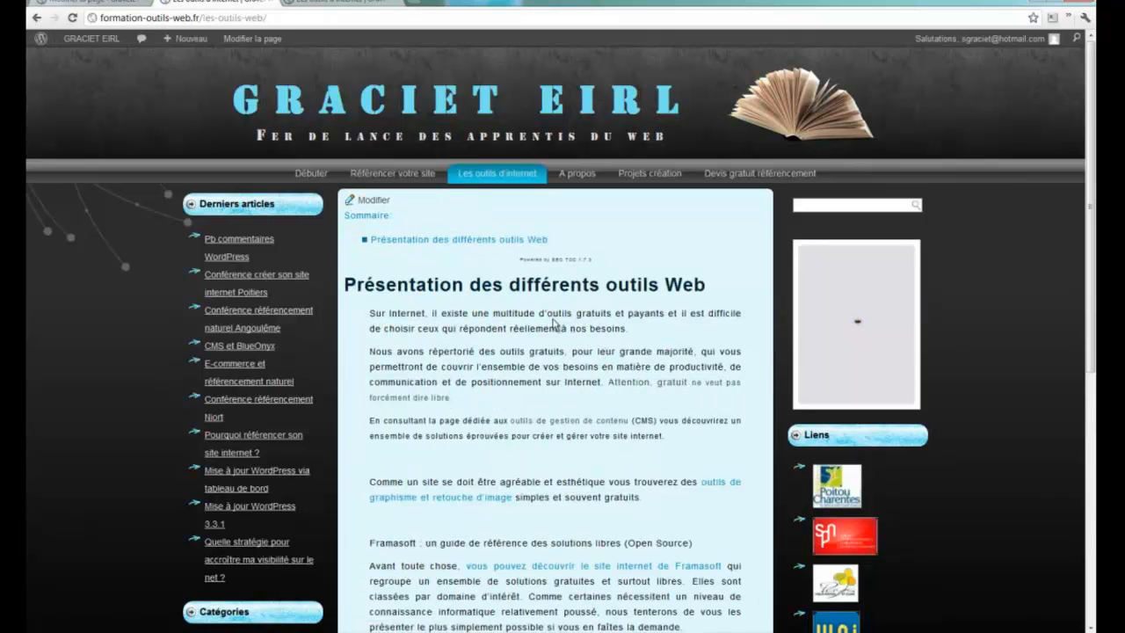
mouse_move(391, 175)
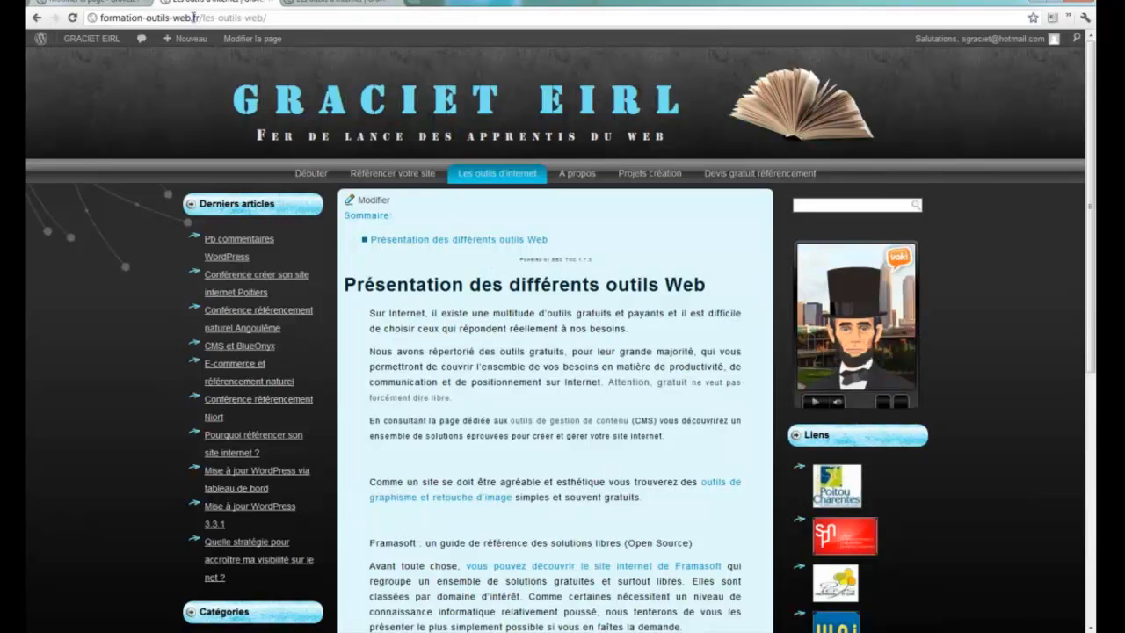
left_click(35, 18)
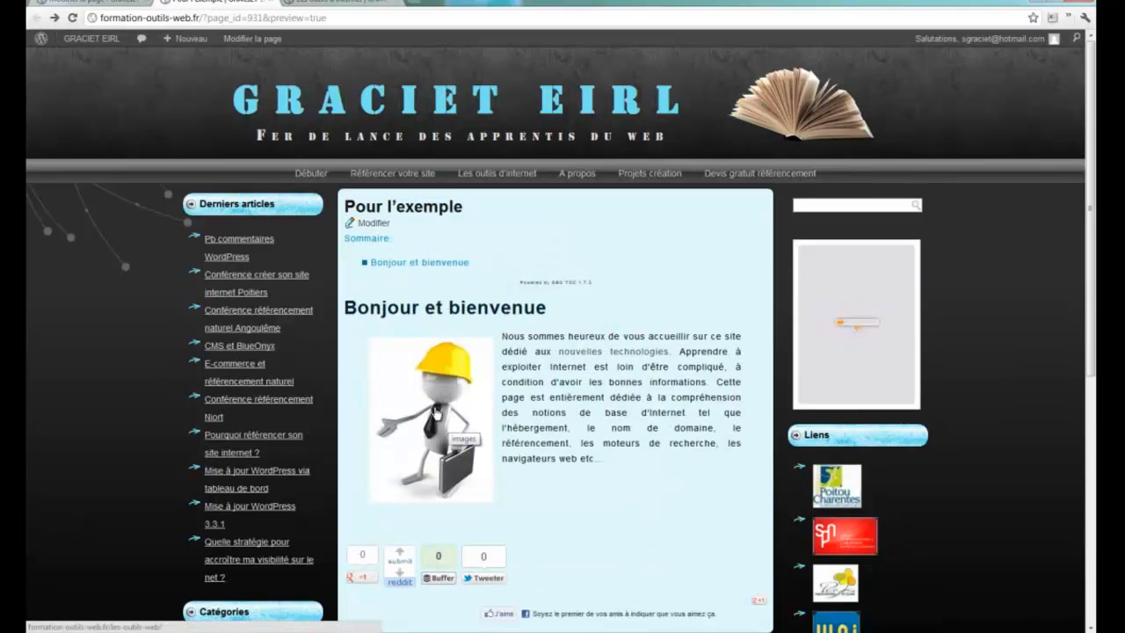
Test the image's link in the preview and return to the page's content in the editor.
left_click(440, 411)
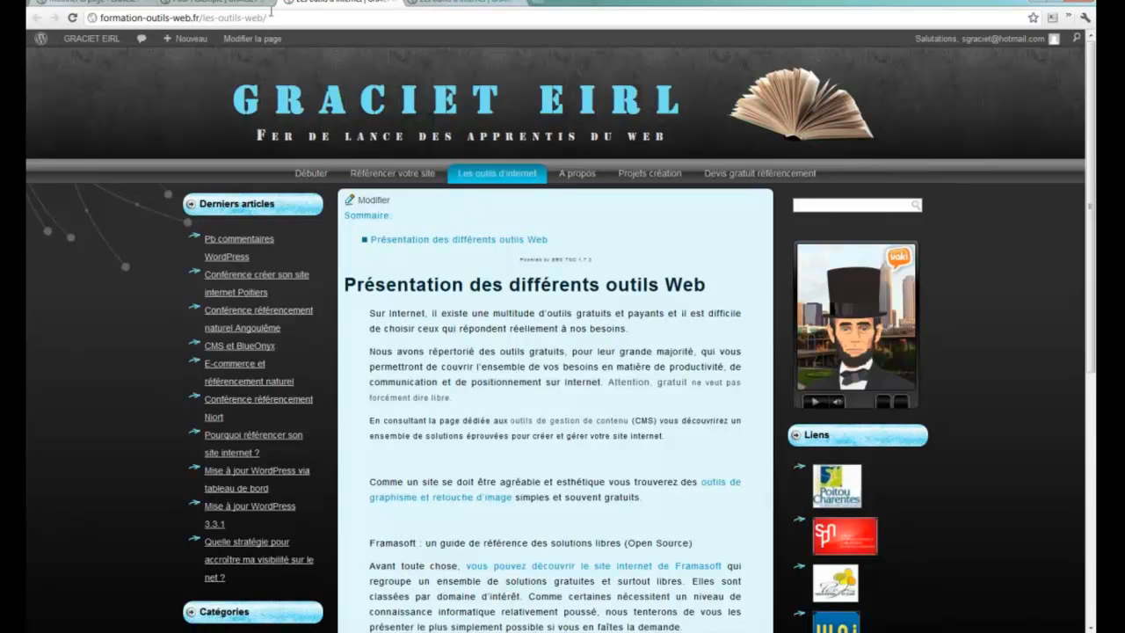
left_click(211, 5)
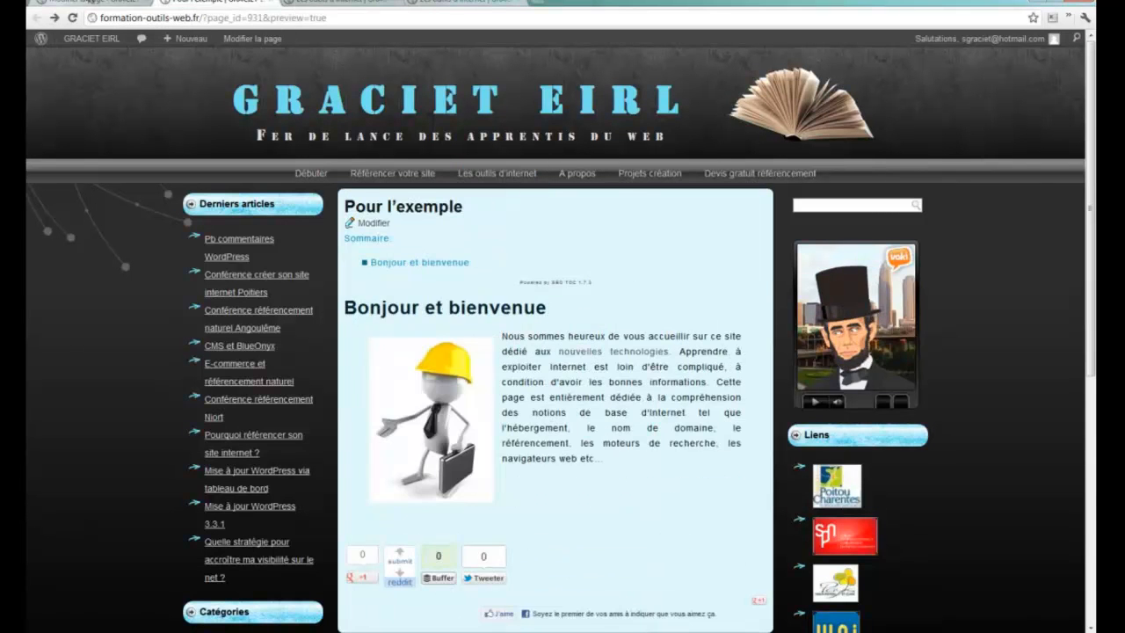
left_click(88, 6)
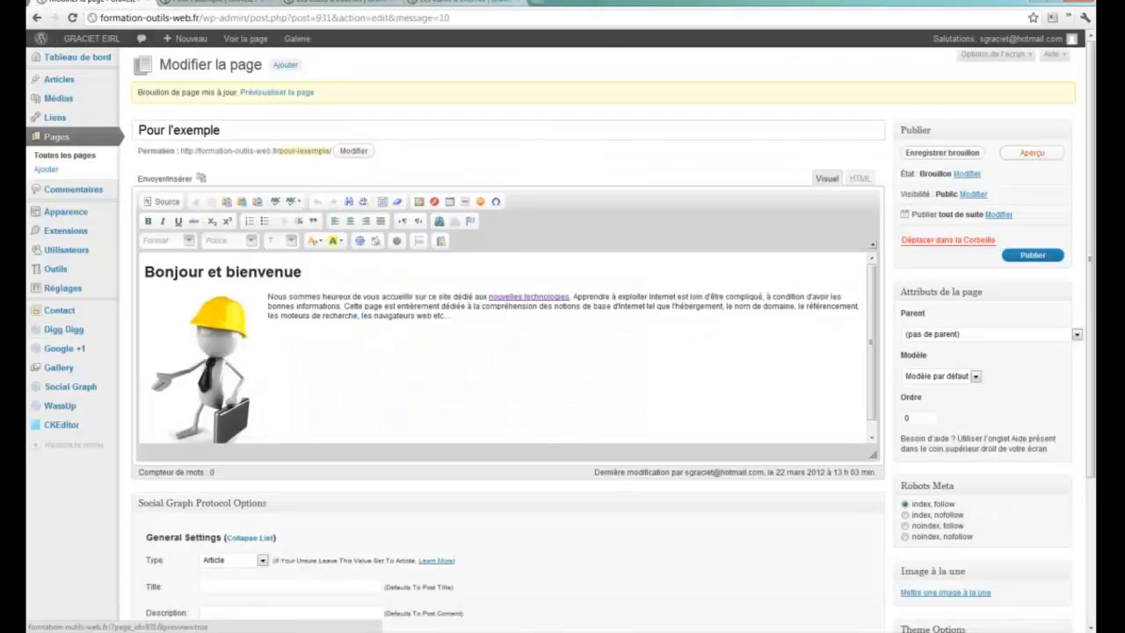
left_click(507, 383)
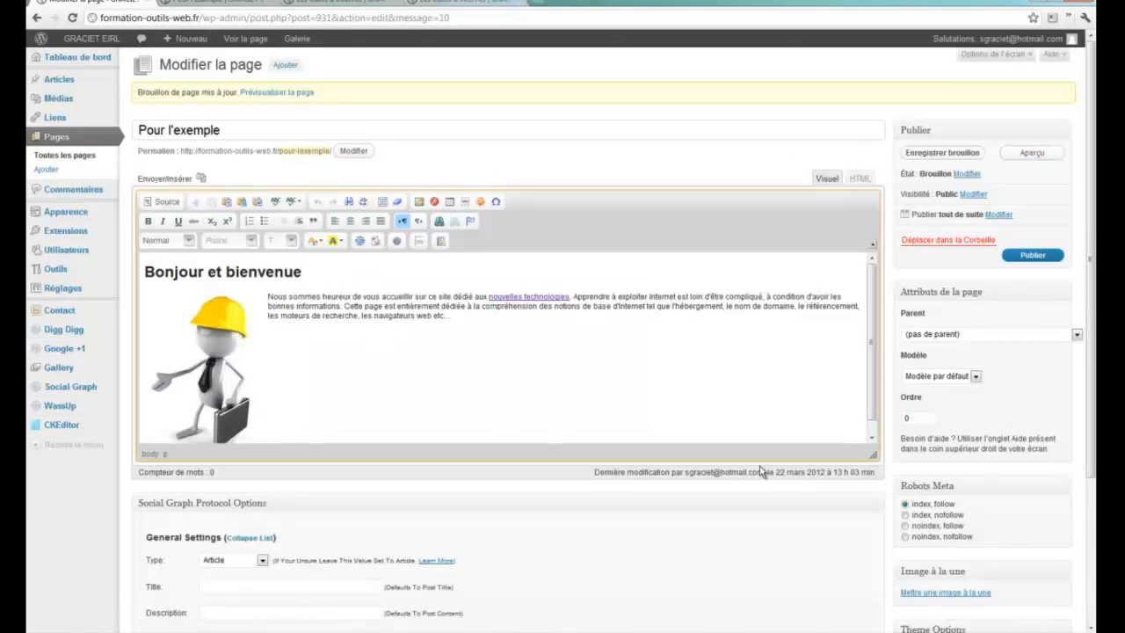